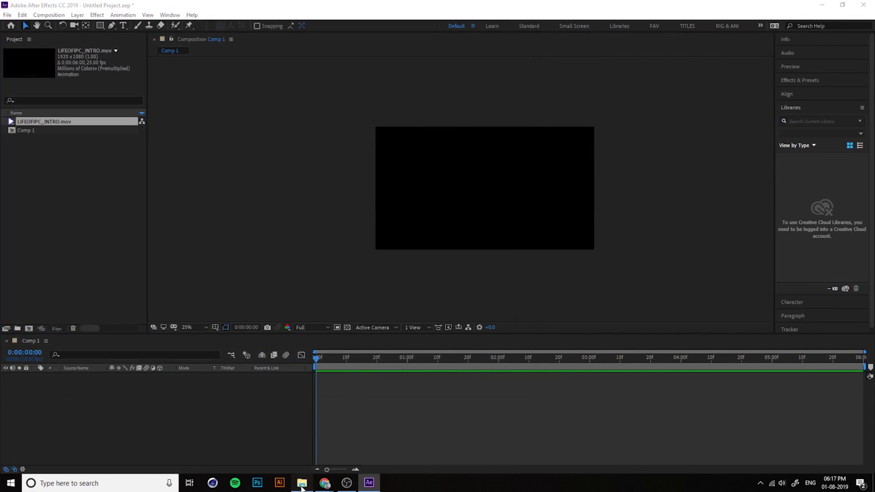
- Drag _MG_8307.CR2 from the STOPMOTION folder into the Project panel and accept the Camera Raw settings
{"action": "key", "text": "alt+Tab"}
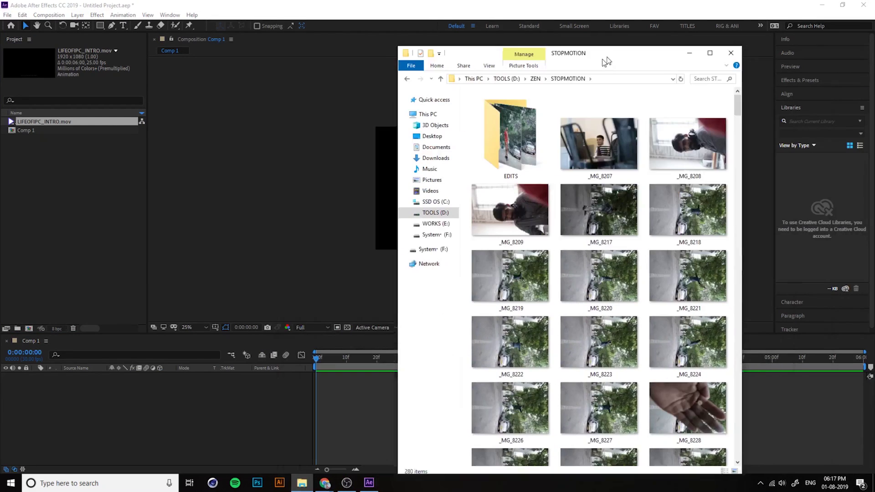
{"action": "scroll", "coordinate": [650, 304], "scroll_direction": "down", "scroll_amount": 10}
{"action": "left_click_drag", "start_coordinate": [606, 228], "coordinate": [40, 196]}
{"action": "left_click_drag", "start_coordinate": [538, 49], "coordinate": [35, 160]}
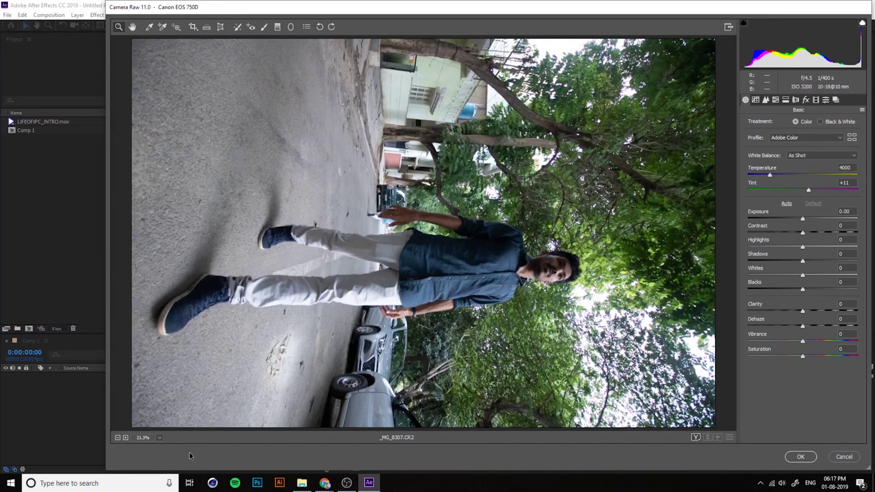
{"action": "left_click", "coordinate": [800, 457]}
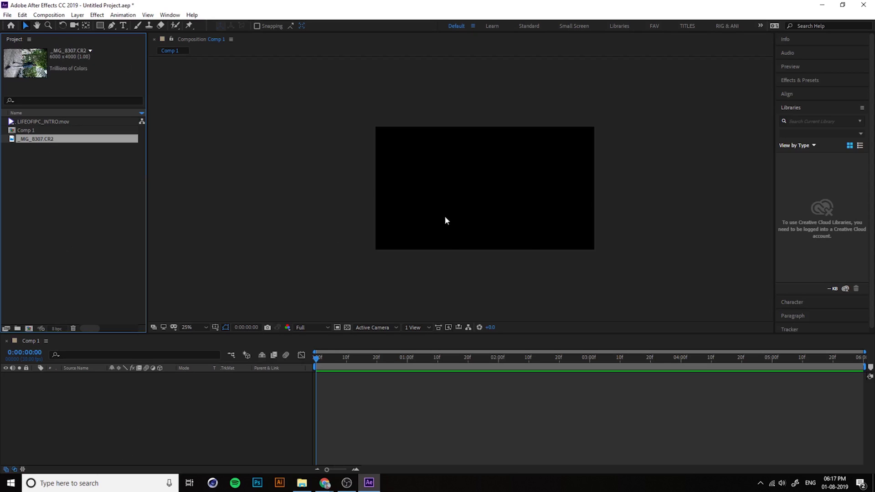
- Add LIFEOFIPC_INTRO.mov to the Comp 1 timeline and play a preview of it
{"action": "left_click", "coordinate": [42, 122]}
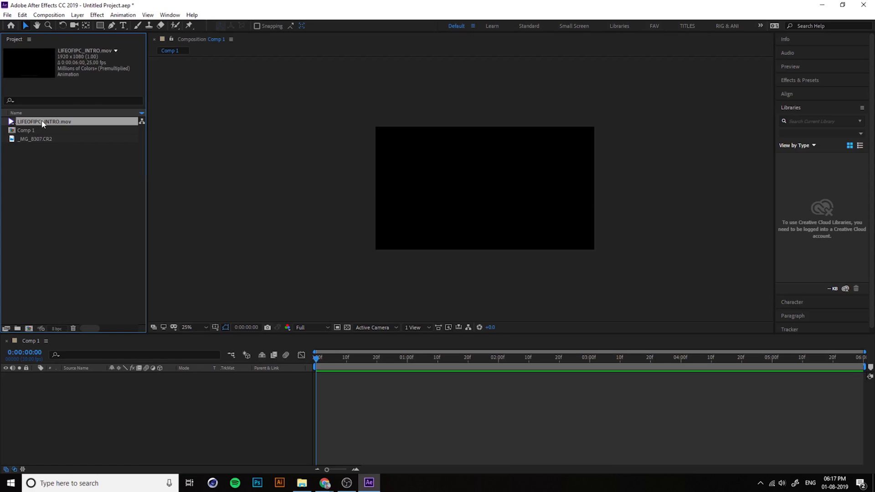
{"action": "left_click_drag", "start_coordinate": [44, 123], "coordinate": [66, 417]}
{"action": "key", "text": "space"}
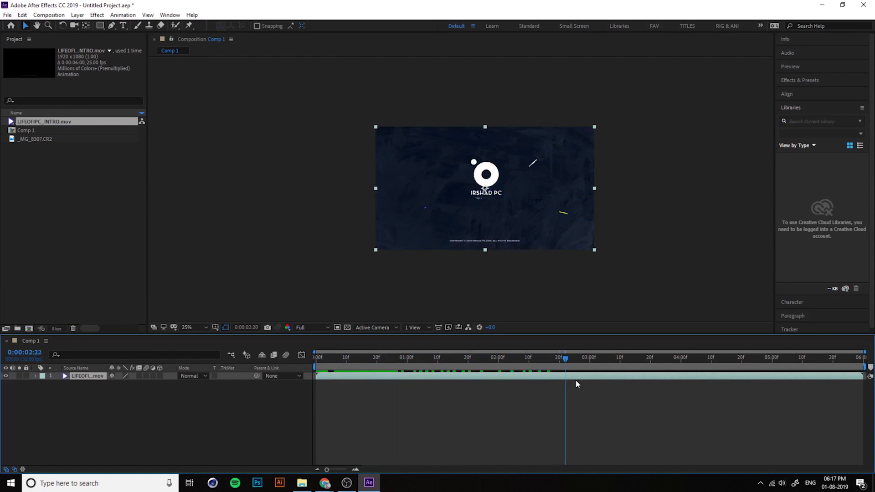
{"action": "key", "text": "space"}
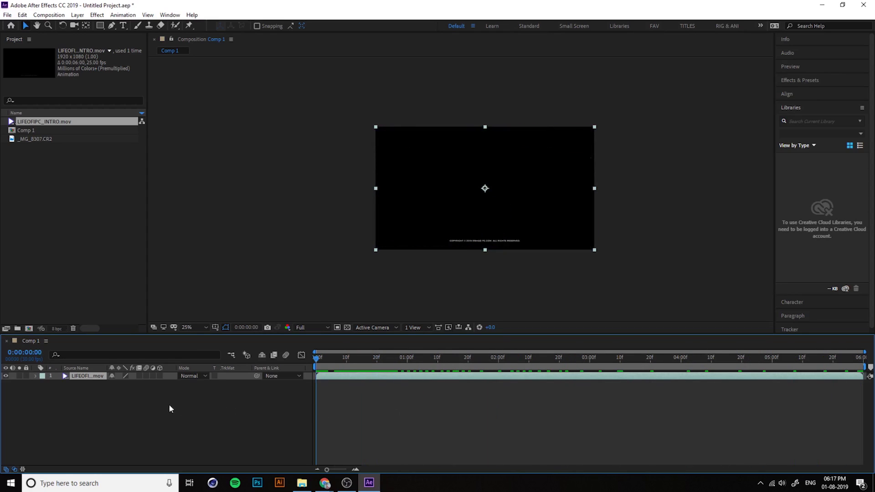
- Replace the intro layer with the _MG_8307.CR2 photo in Comp 1 and scrub through it
{"action": "key", "text": "Delete"}
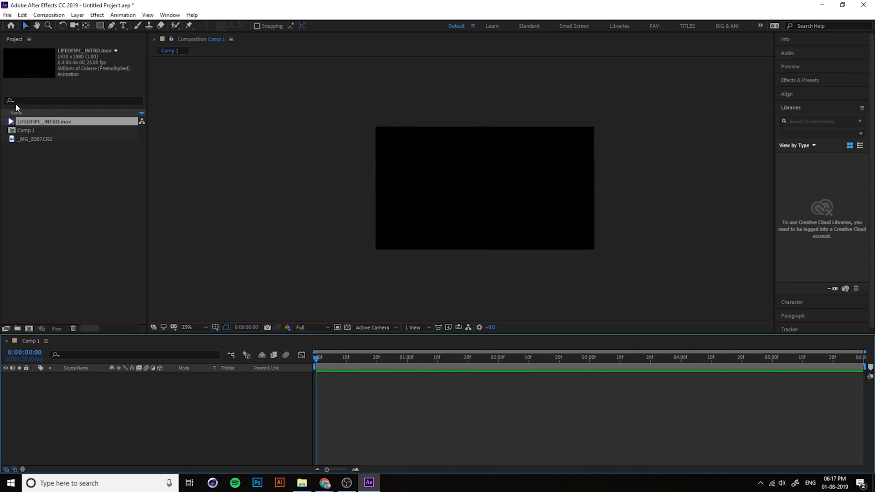
{"action": "left_click_drag", "start_coordinate": [29, 135], "coordinate": [110, 432]}
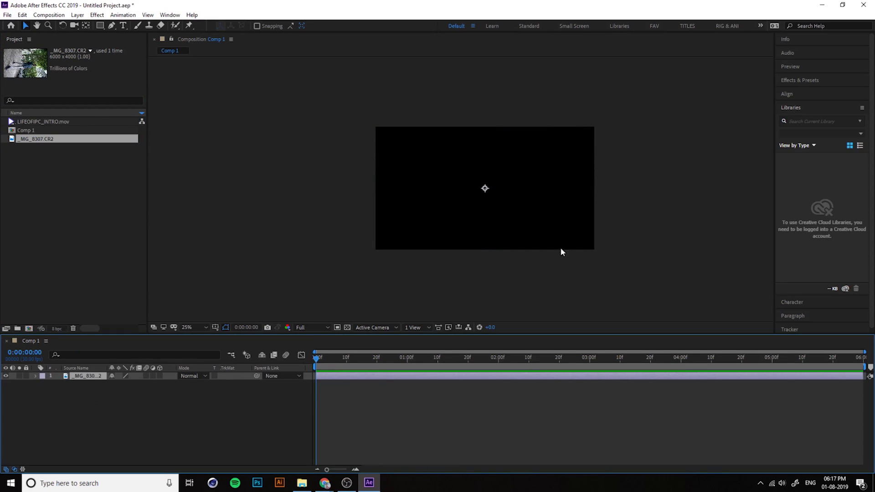
{"action": "left_click_drag", "start_coordinate": [334, 358], "coordinate": [407, 358]}
{"action": "left_click_drag", "start_coordinate": [416, 358], "coordinate": [317, 359]}
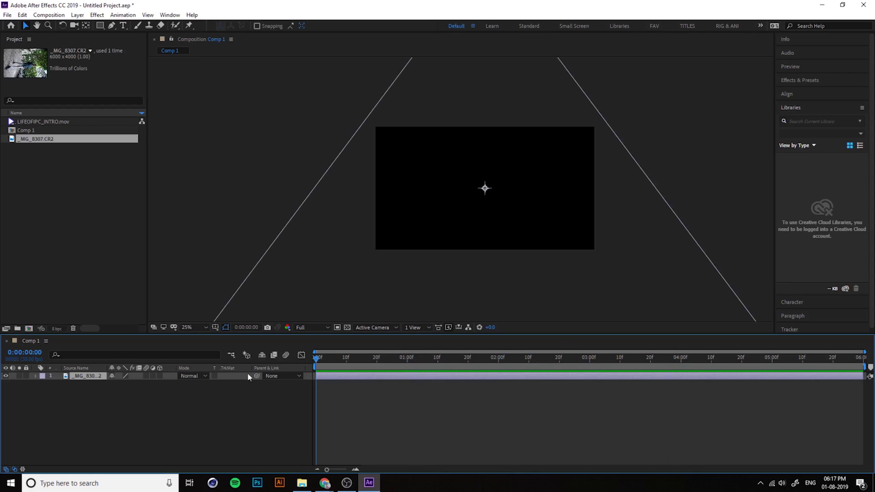
- Shrink the oversized photo, then enlarge it again at 0:00:01:12
{"action": "scroll", "coordinate": [541, 173], "scroll_direction": "down", "scroll_amount": 4}
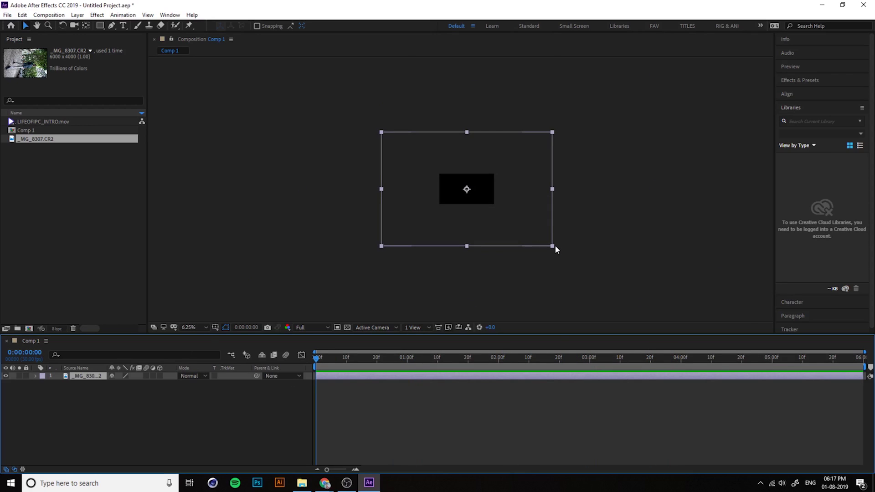
{"action": "left_click_drag", "start_coordinate": [552, 246], "coordinate": [502, 220]}
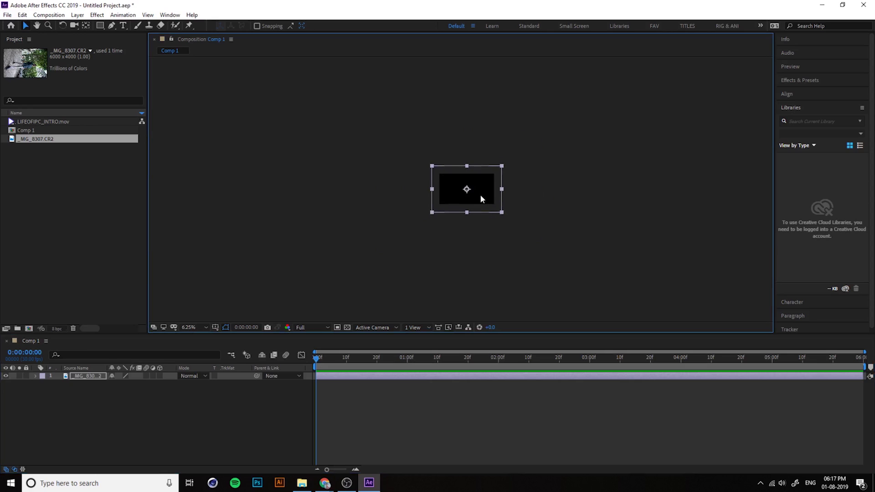
{"action": "scroll", "coordinate": [480, 192], "scroll_direction": "up", "scroll_amount": 4}
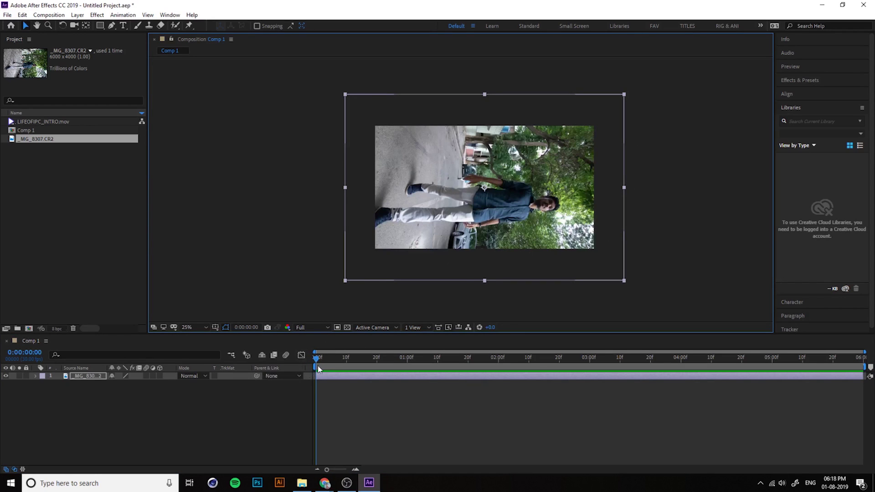
{"action": "left_click_drag", "start_coordinate": [318, 369], "coordinate": [444, 370]}
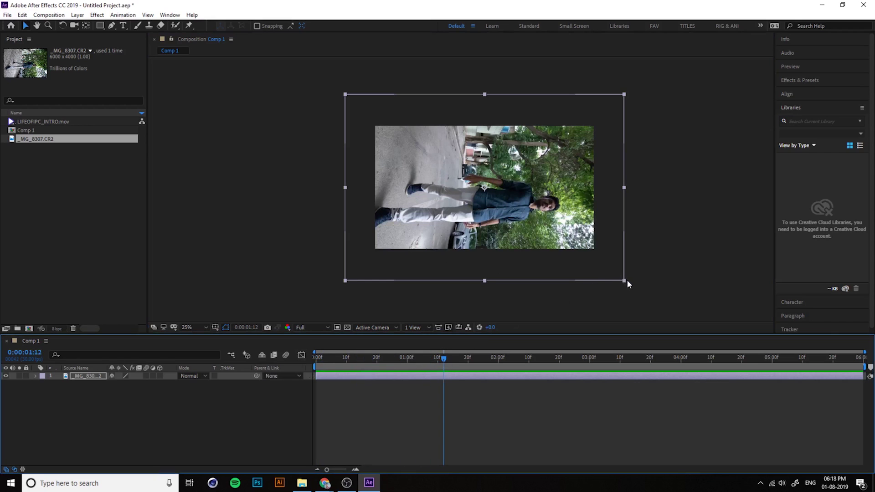
{"action": "mouse_move", "coordinate": [628, 283]}
{"action": "left_mouse_down"}
{"action": "mouse_move", "coordinate": [670, 313]}
{"action": "mouse_move", "coordinate": [529, 242]}
{"action": "mouse_move", "coordinate": [545, 246]}
{"action": "mouse_move", "coordinate": [528, 193]}
{"action": "mouse_move", "coordinate": [529, 253]}
{"action": "mouse_move", "coordinate": [530, 212]}
{"action": "mouse_move", "coordinate": [619, 278]}
{"action": "left_mouse_up"}
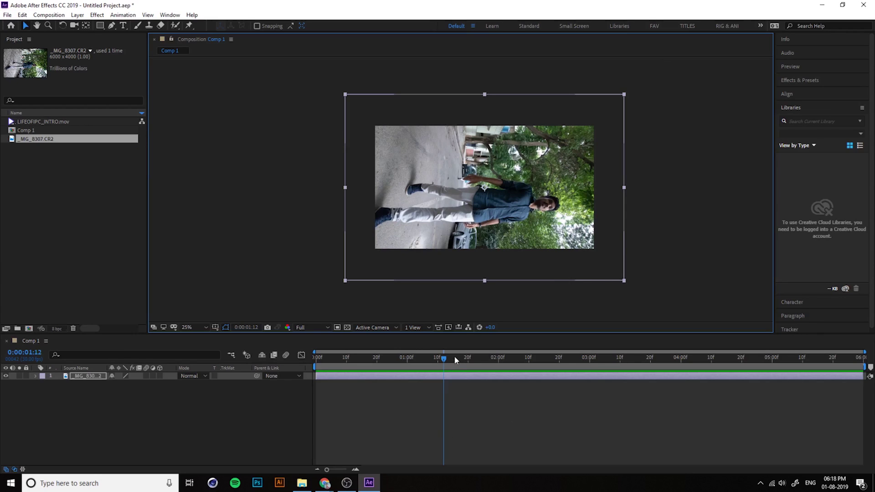
- Delete the photo layer and restore LIFEOFIPC_INTRO.mov as Comp 1's only layer
{"action": "left_click_drag", "start_coordinate": [456, 360], "coordinate": [143, 391]}
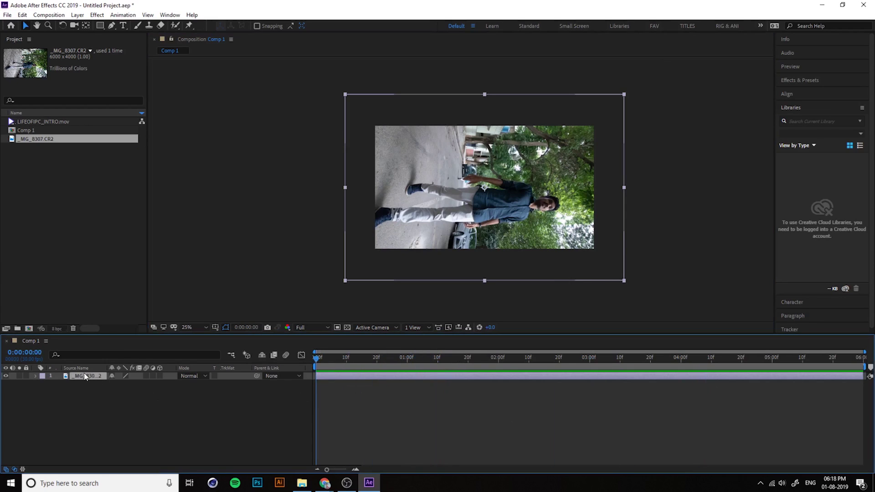
{"action": "key", "text": "Delete"}
{"action": "left_click_drag", "start_coordinate": [34, 120], "coordinate": [109, 436]}
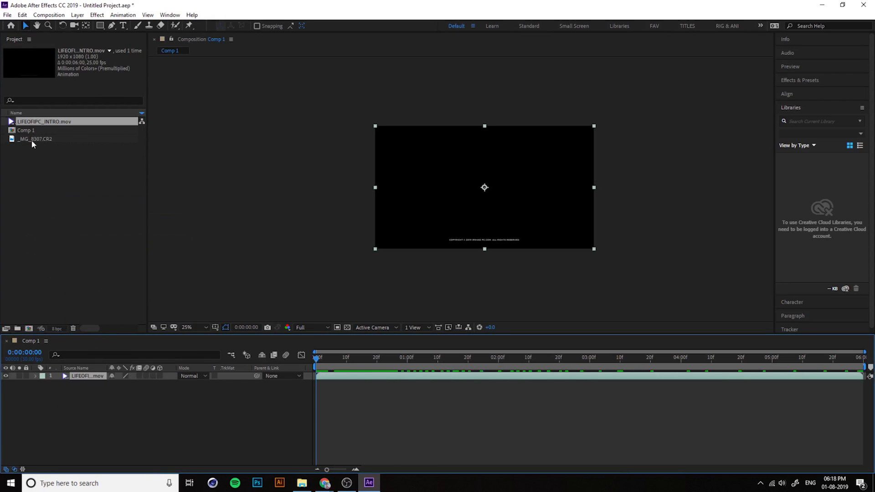
- Add the photo above the intro, scale it down to a small box, and move it upper-right
{"action": "left_click_drag", "start_coordinate": [31, 141], "coordinate": [99, 378]}
{"action": "key", "text": "comma"}
{"action": "key", "text": "comma"}
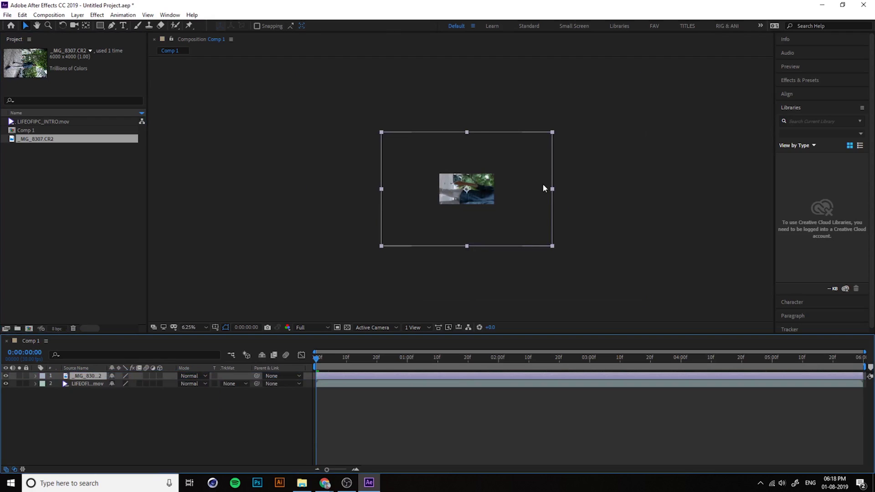
{"action": "left_click_drag", "start_coordinate": [552, 189], "coordinate": [497, 190]}
{"action": "key", "text": "period"}
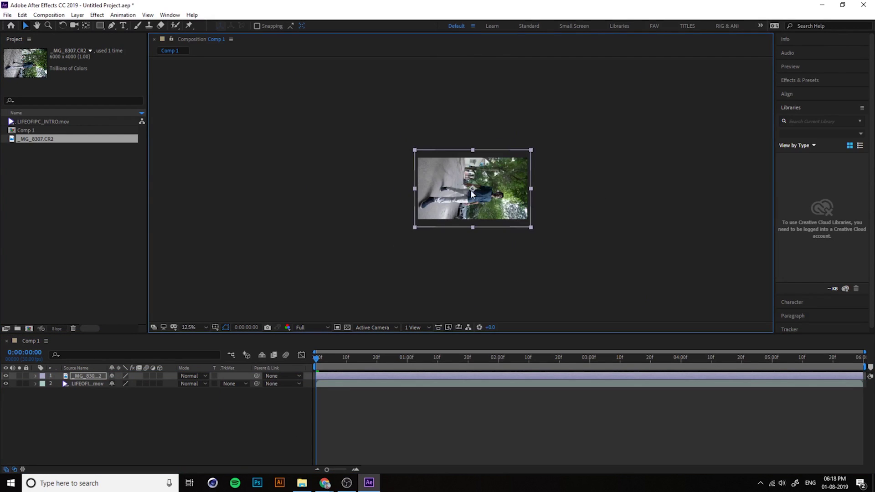
{"action": "key", "text": "period"}
{"action": "left_click_drag", "start_coordinate": [601, 188], "coordinate": [517, 189]}
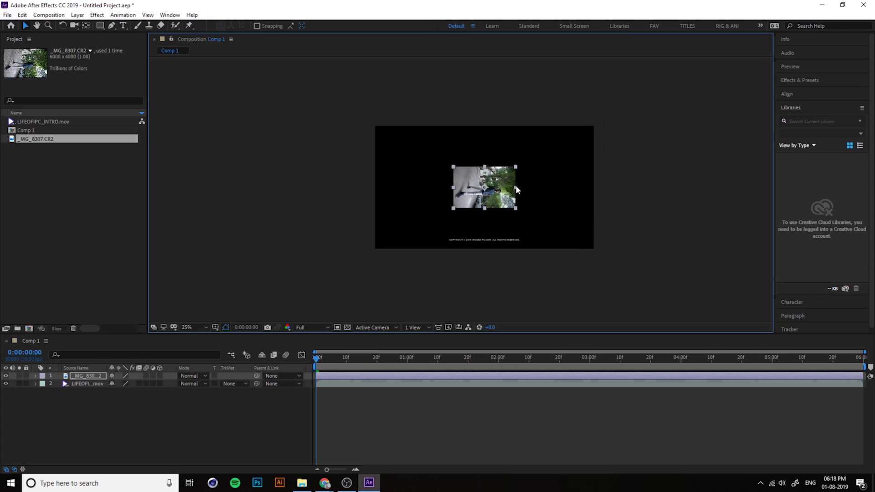
{"action": "left_click_drag", "start_coordinate": [319, 367], "coordinate": [507, 370]}
{"action": "left_click_drag", "start_coordinate": [475, 194], "coordinate": [545, 171]}
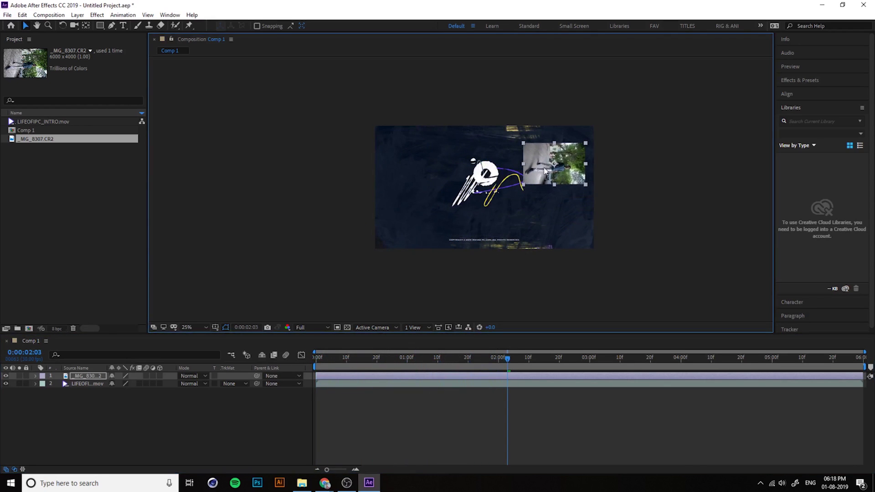
- Scrub through the intro's title and glitch frames, then select the intro layer
{"action": "left_click", "coordinate": [84, 385]}
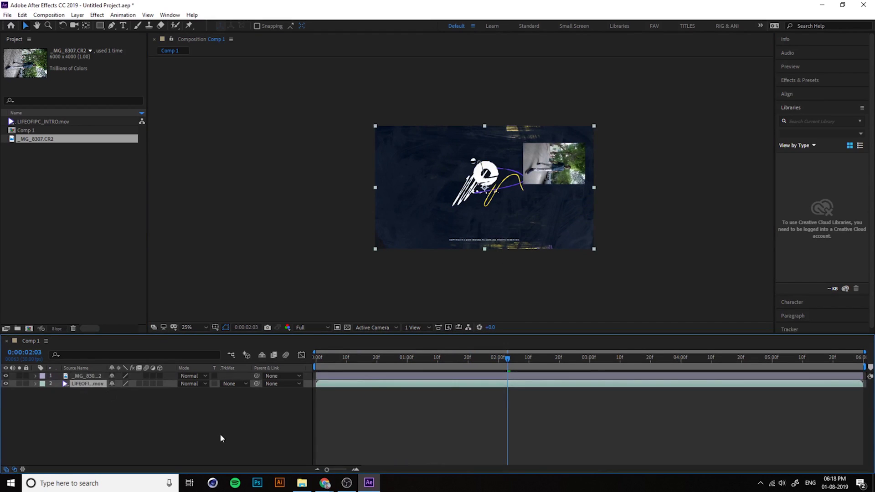
{"action": "left_click_drag", "start_coordinate": [508, 359], "coordinate": [778, 360]}
{"action": "left_click_drag", "start_coordinate": [692, 386], "coordinate": [763, 392]}
{"action": "left_click_drag", "start_coordinate": [633, 394], "coordinate": [426, 460]}
{"action": "left_click", "coordinate": [85, 416]}
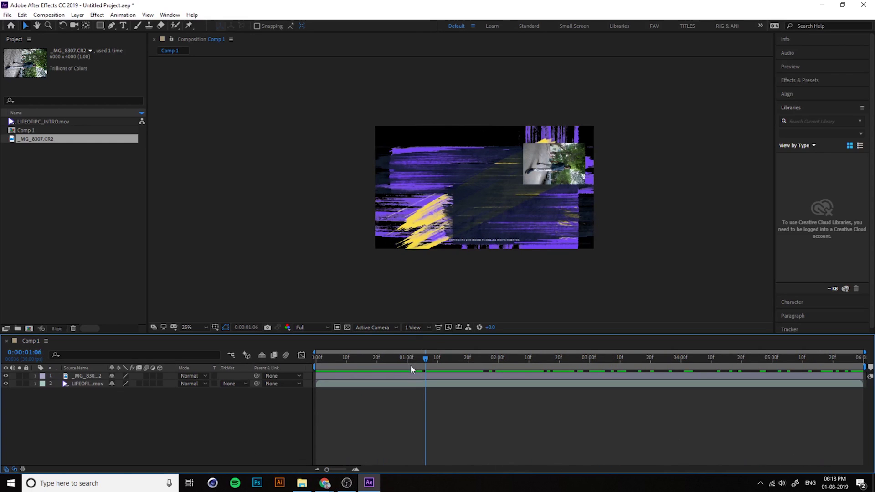
{"action": "left_click", "coordinate": [87, 383]}
- Delete the intro layer and scale the photo up to fill the frame, parking at 0:00:00:24
{"action": "key", "text": "Delete"}
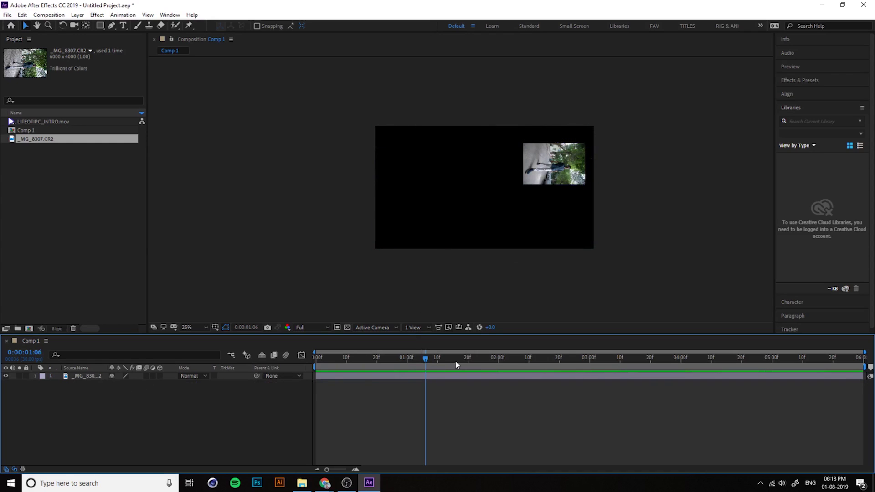
{"action": "left_click", "coordinate": [551, 159]}
{"action": "left_click_drag", "start_coordinate": [586, 187], "coordinate": [517, 215]}
{"action": "key", "text": "period"}
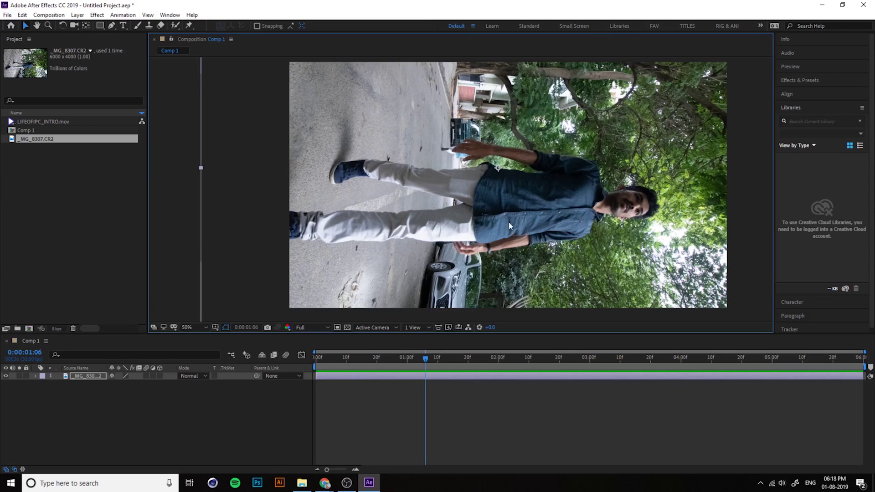
{"action": "key", "text": "comma"}
{"action": "mouse_move", "coordinate": [423, 366]}
{"action": "left_mouse_down"}
{"action": "mouse_move", "coordinate": [522, 366]}
{"action": "mouse_move", "coordinate": [407, 366]}
{"action": "left_mouse_up"}
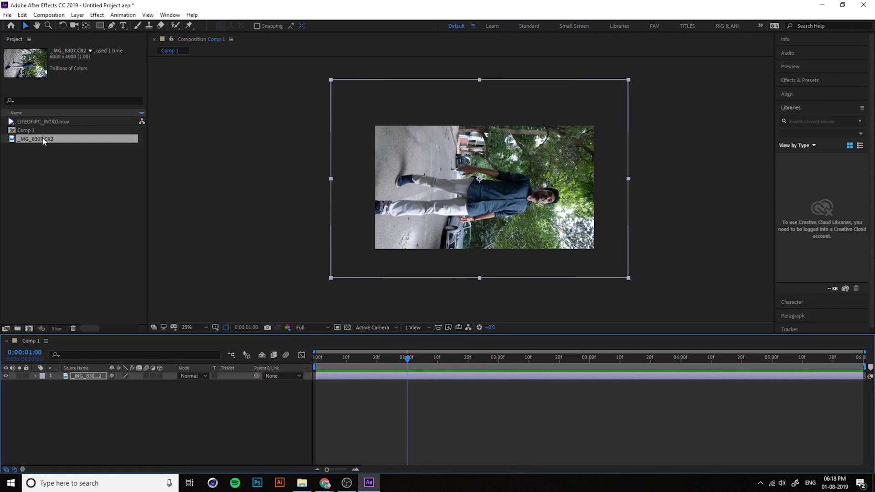
{"action": "key", "text": "period"}
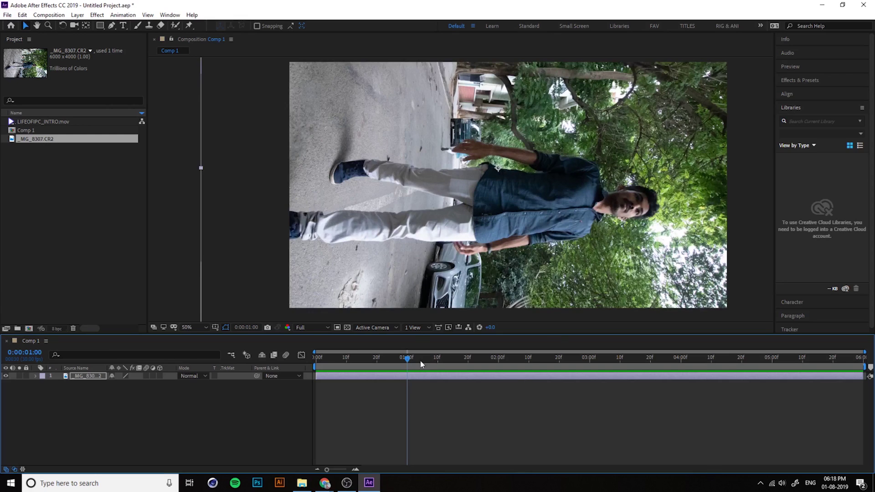
{"action": "left_click_drag", "start_coordinate": [416, 360], "coordinate": [390, 360]}
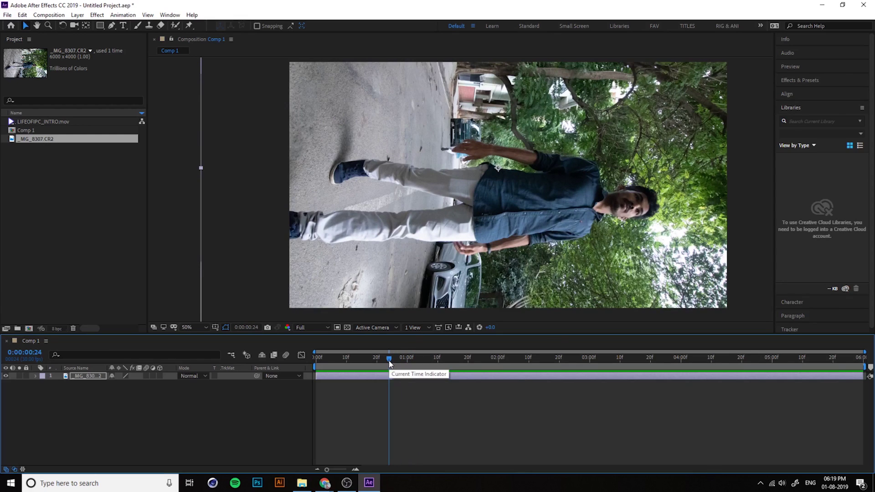
- Import TOOLS DAY.mov and place it above the _MG_8307.CR2 photo in Comp 1
{"action": "double_click", "coordinate": [91, 179]}
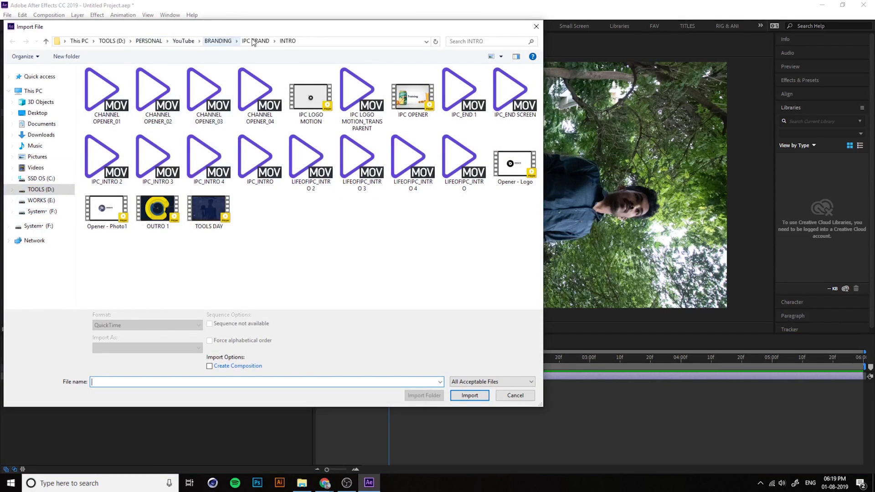
{"action": "double_click", "coordinate": [214, 221]}
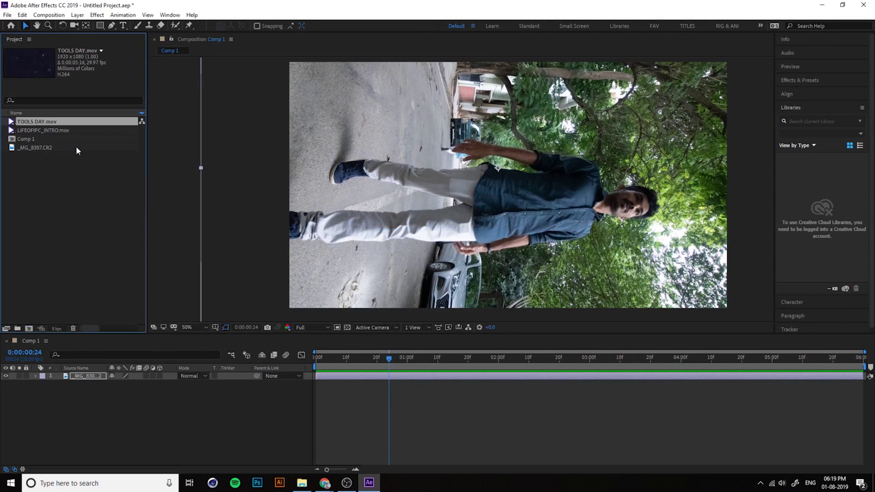
{"action": "left_click_drag", "start_coordinate": [44, 125], "coordinate": [77, 376]}
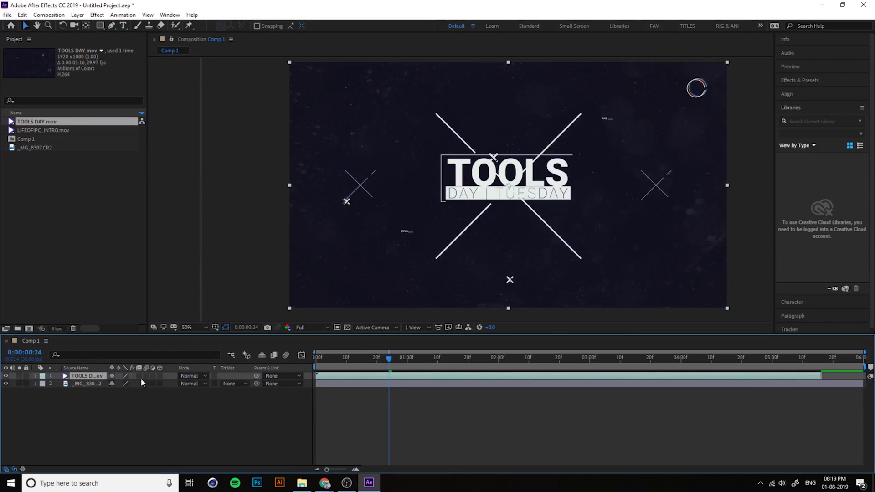
{"action": "left_click_drag", "start_coordinate": [390, 360], "coordinate": [306, 368]}
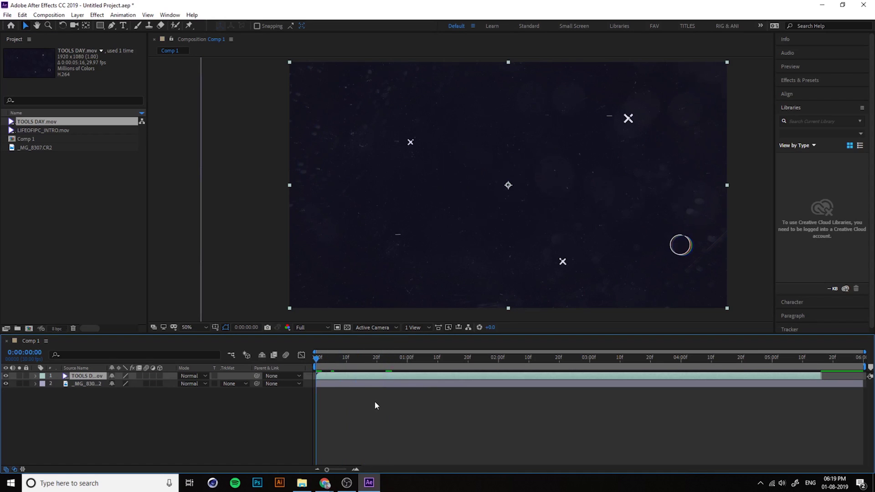
{"action": "key", "text": "space"}
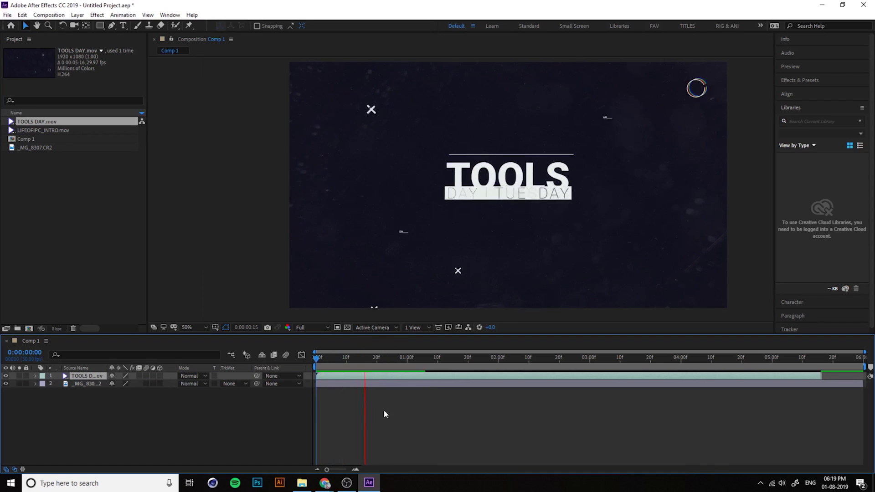
{"action": "left_click", "coordinate": [711, 377]}
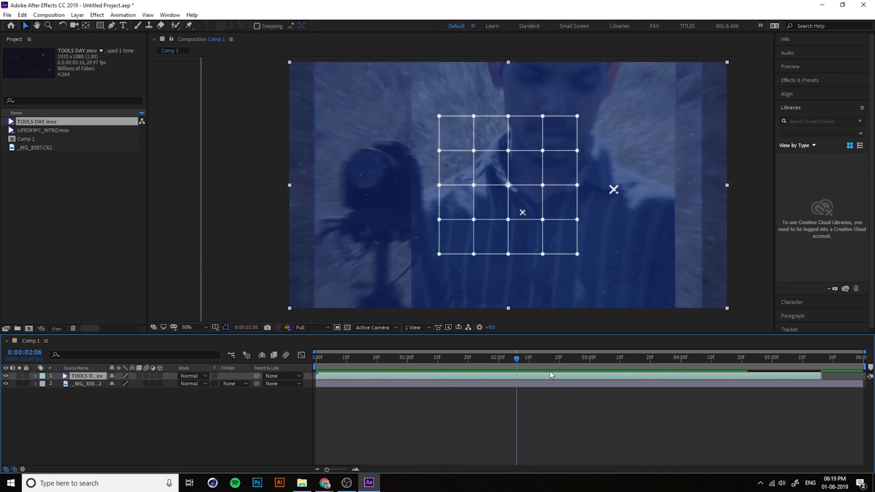
{"action": "left_click_drag", "start_coordinate": [515, 358], "coordinate": [770, 375]}
{"action": "key", "text": "space"}
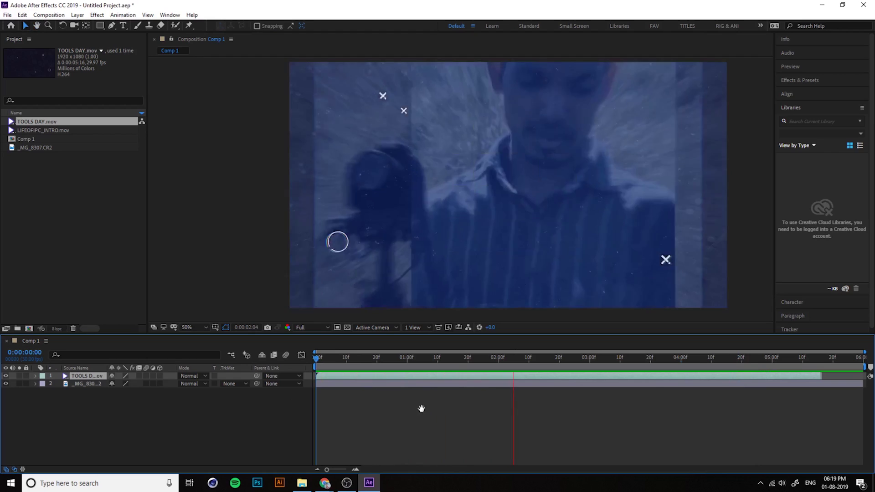
- Apply Effect > Blur & Sharpen > Camera Lens Blur to the TOOLS DAY layer
{"action": "left_click", "coordinate": [97, 14]}
{"action": "mouse_move", "coordinate": [146, 90]}
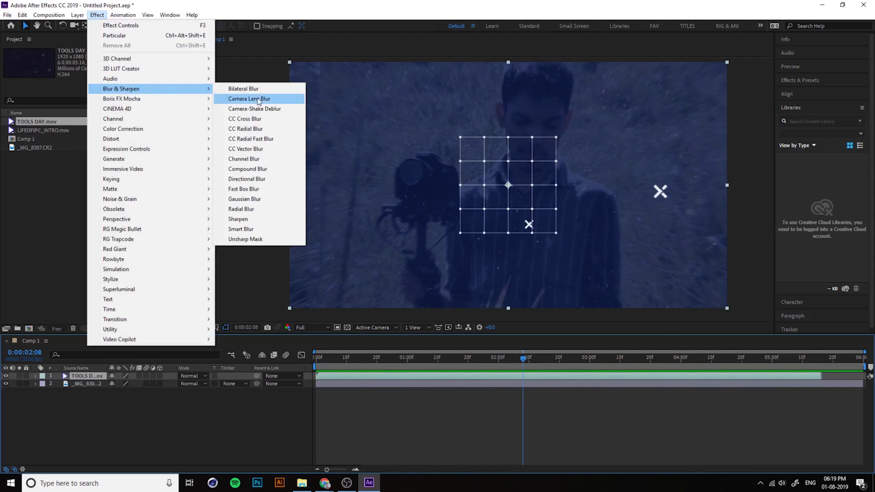
{"action": "left_click", "coordinate": [265, 99]}
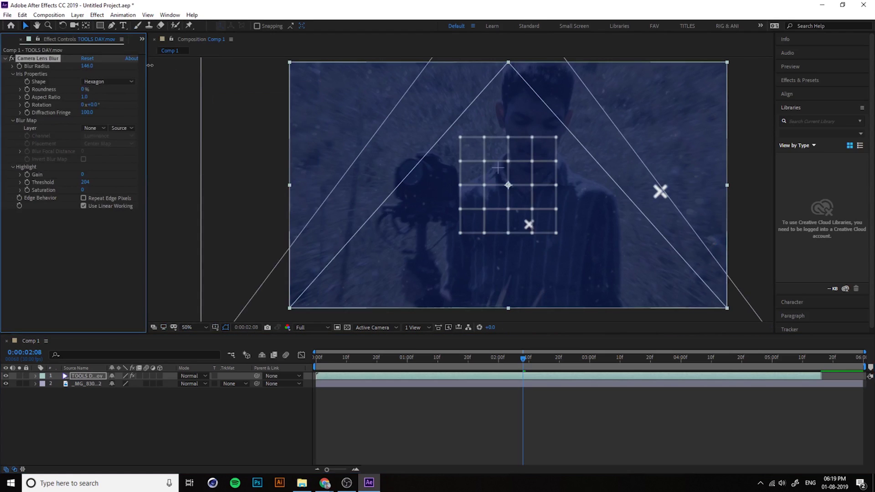
{"action": "left_click_drag", "start_coordinate": [149, 65], "coordinate": [125, 69]}
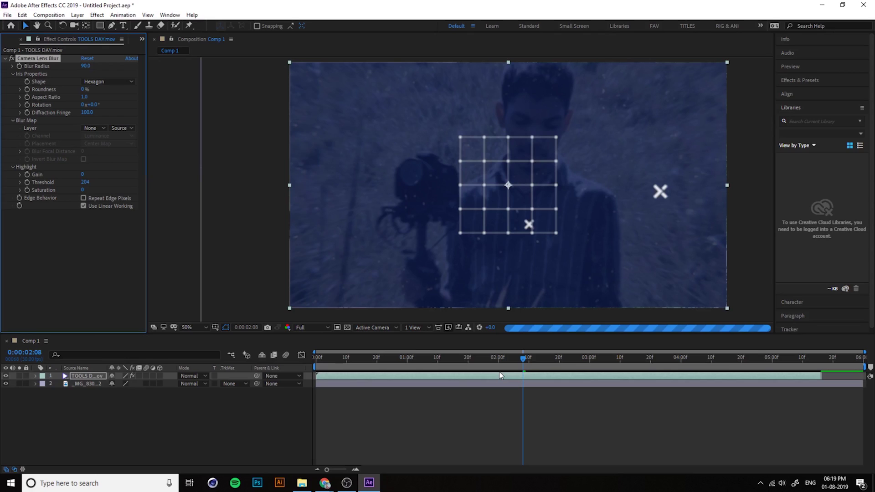
{"action": "left_click", "coordinate": [519, 360]}
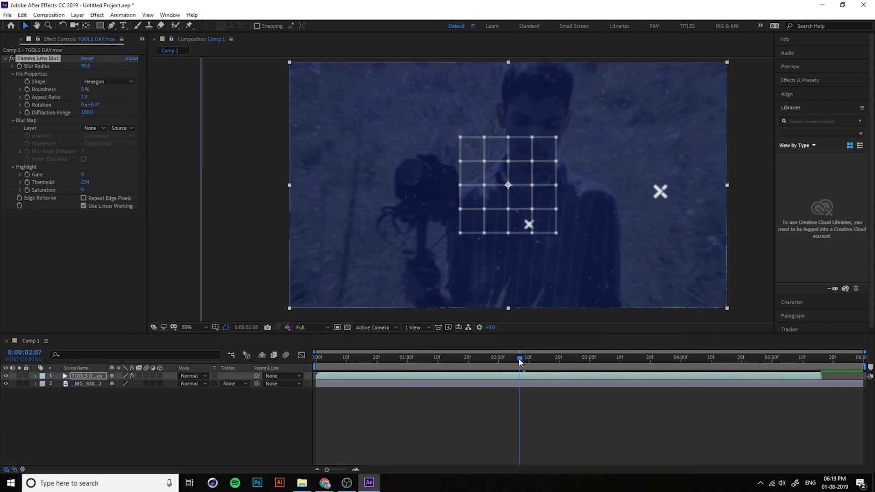
{"action": "key", "text": "Home"}
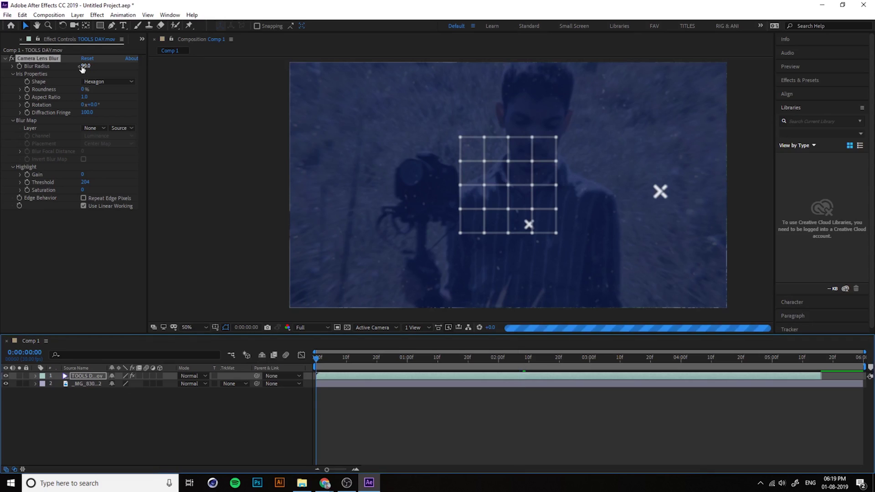
- Set the Blur Radius to 5 and preview the blurred intro
{"action": "left_click", "coordinate": [85, 66]}
{"action": "type", "text": "5"}
{"action": "key", "text": "Return"}
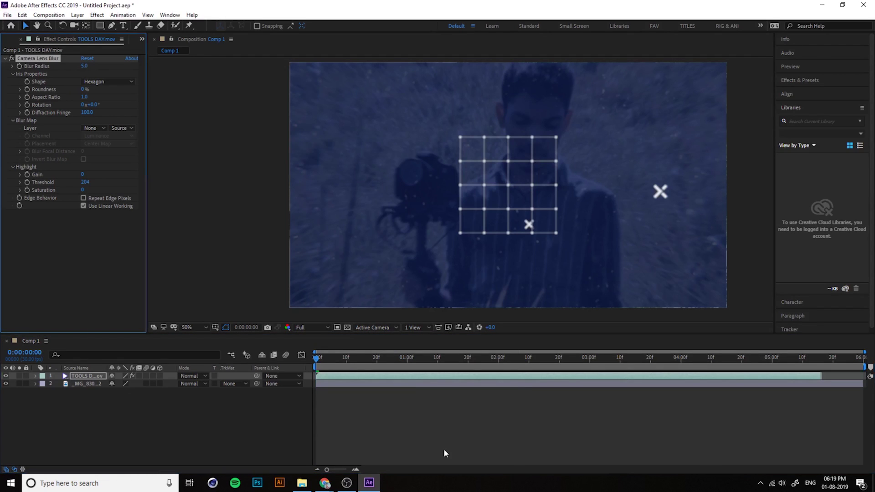
{"action": "left_click", "coordinate": [444, 448]}
{"action": "key", "text": "space"}
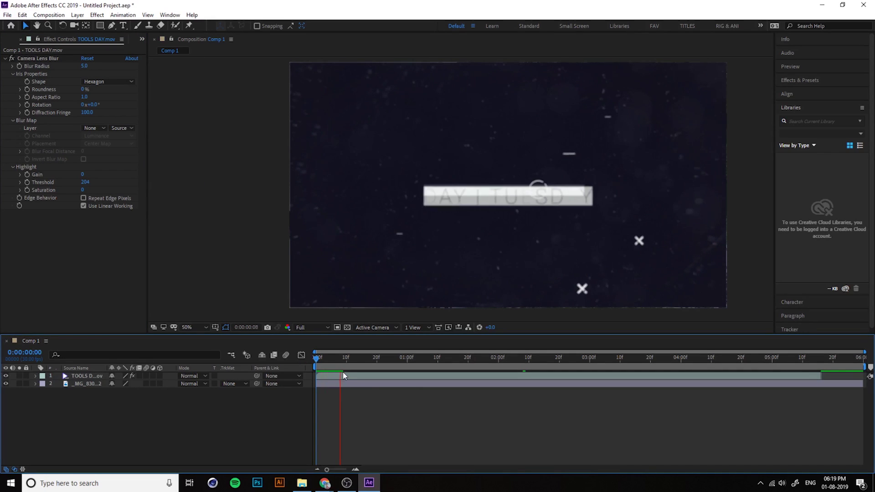
{"action": "left_click_drag", "start_coordinate": [344, 360], "coordinate": [330, 375]}
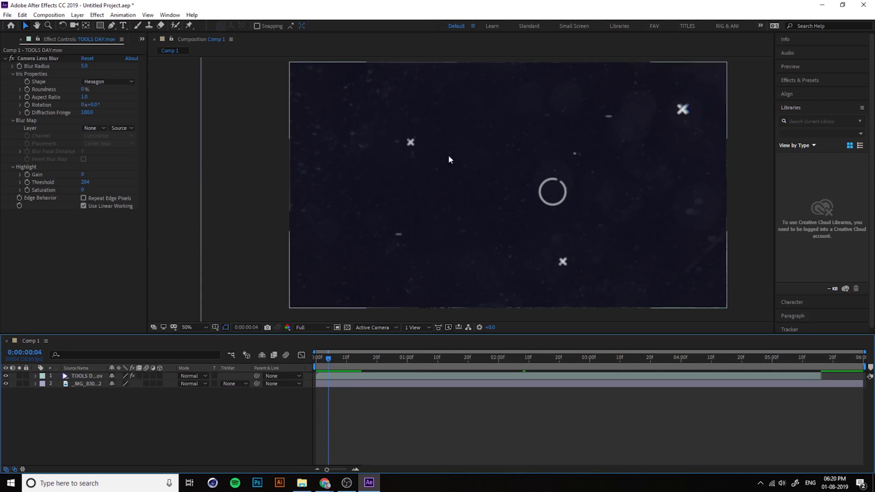
- Try Auto, Half and Quarter preview resolutions and play a Quarter-resolution preview
{"action": "left_click", "coordinate": [309, 328]}
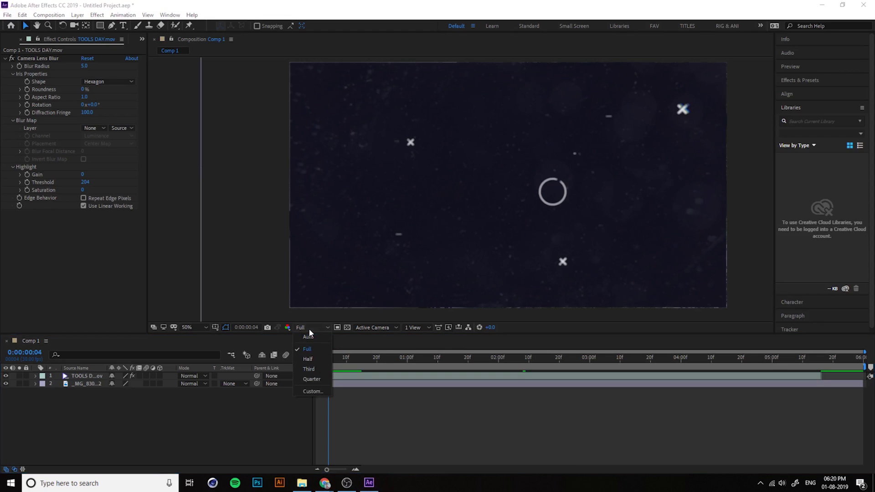
{"action": "left_click", "coordinate": [308, 338]}
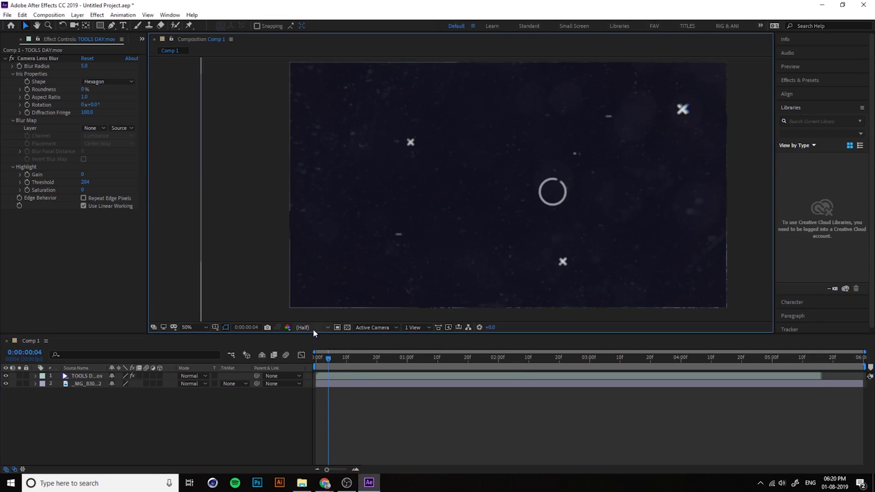
{"action": "left_click_drag", "start_coordinate": [334, 365], "coordinate": [309, 378]}
{"action": "left_click", "coordinate": [311, 329]}
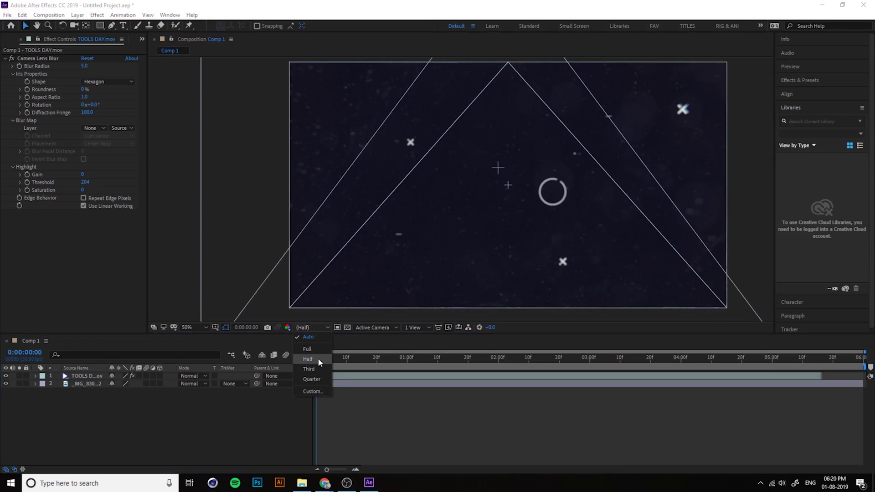
{"action": "left_click", "coordinate": [318, 357]}
{"action": "left_click", "coordinate": [313, 329]}
{"action": "left_click", "coordinate": [312, 379]}
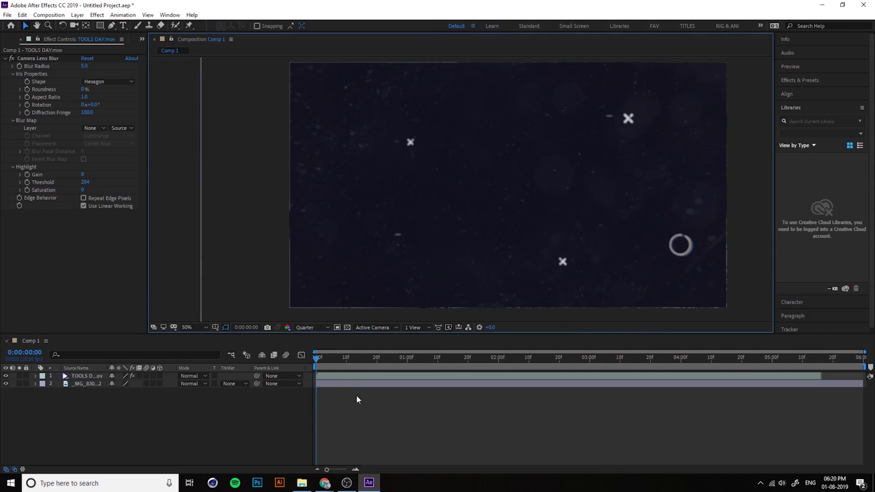
{"action": "key", "text": "space"}
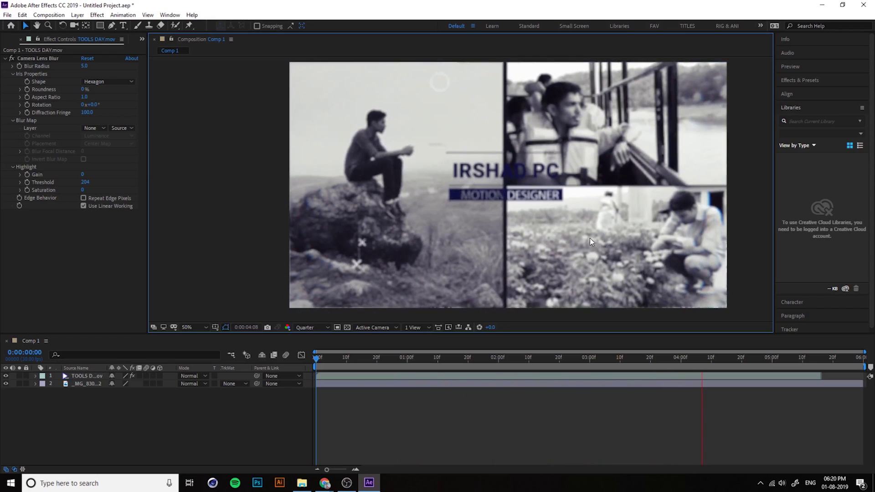
{"action": "key", "text": "space"}
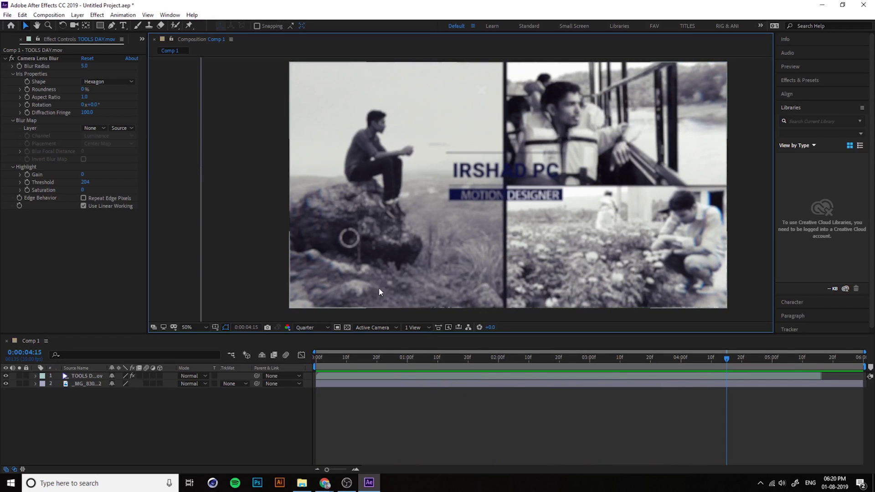
- Restore Full preview resolution and delete the Camera Lens Blur effect
{"action": "left_click", "coordinate": [312, 327]}
{"action": "left_click", "coordinate": [305, 350]}
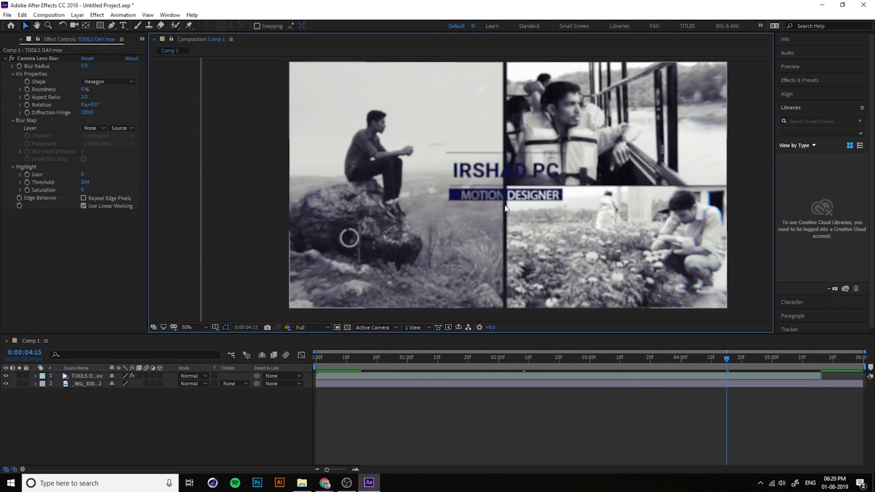
{"action": "left_click", "coordinate": [11, 58]}
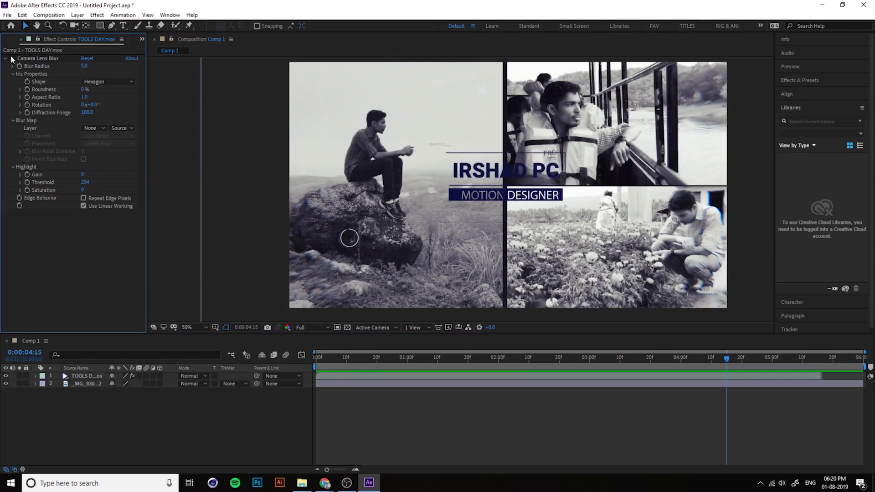
{"action": "left_click", "coordinate": [35, 58]}
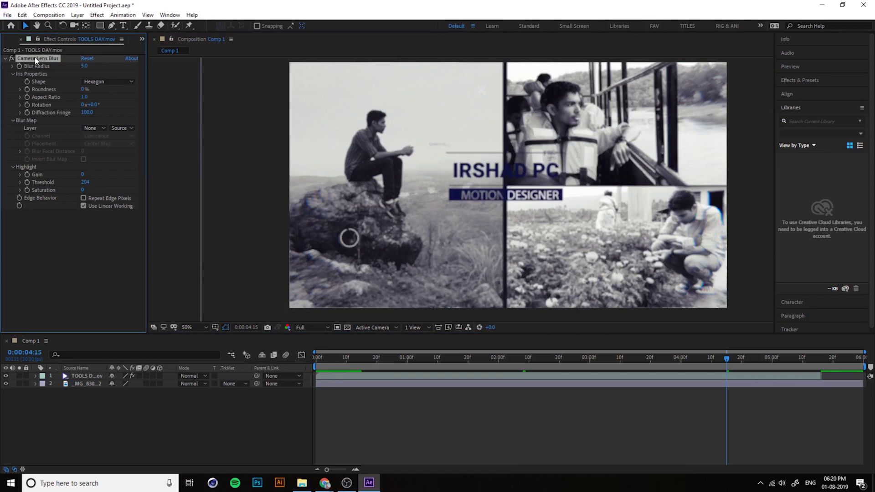
{"action": "key", "text": "Delete"}
- Keep Full resolution and move from the comp start to the IRSHAD PC title and last frame
{"action": "key", "text": "Home"}
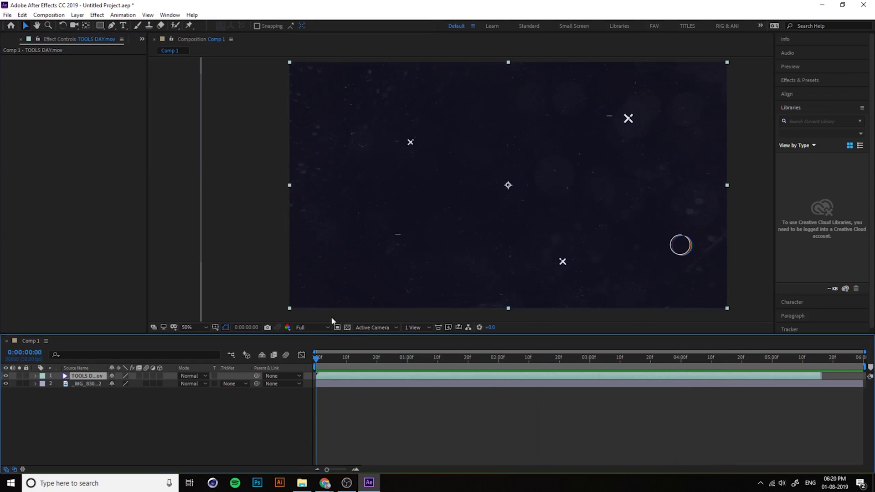
{"action": "left_click", "coordinate": [303, 327]}
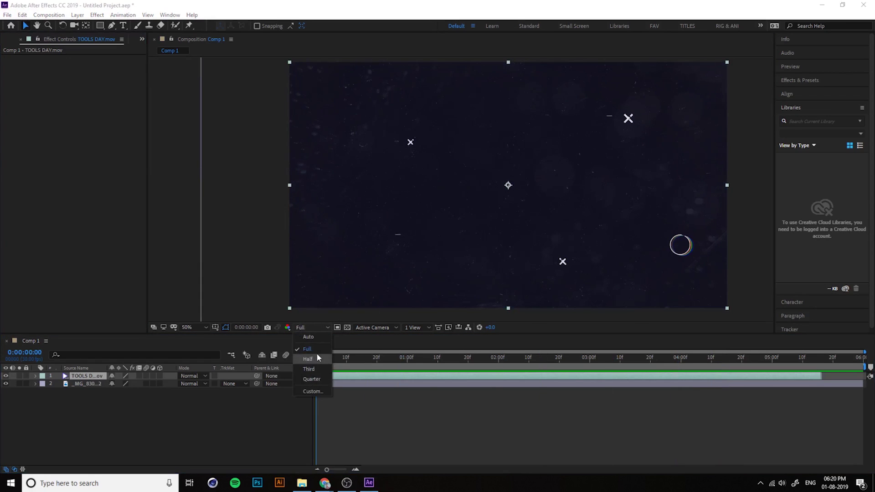
{"action": "left_click", "coordinate": [365, 407]}
{"action": "left_click_drag", "start_coordinate": [329, 357], "coordinate": [723, 384]}
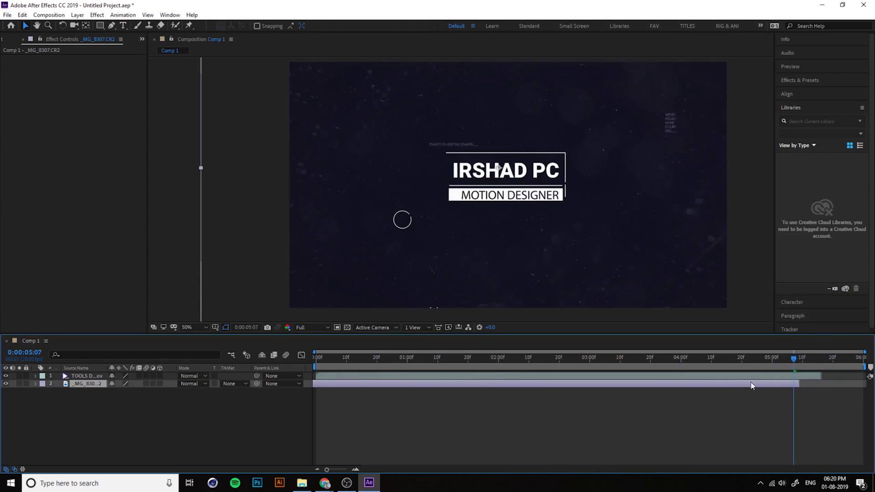
{"action": "key", "text": "space"}
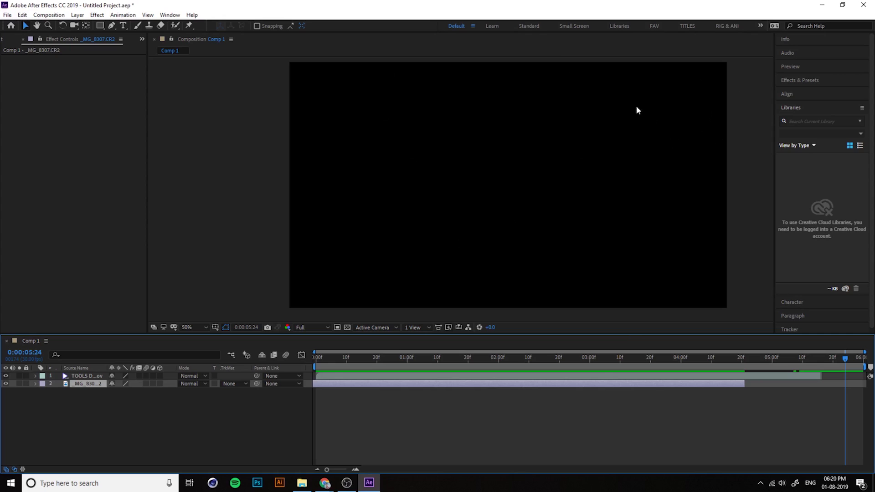
- Show the transparency grid and extend the photo layer to the comp's end
{"action": "left_click", "coordinate": [348, 328]}
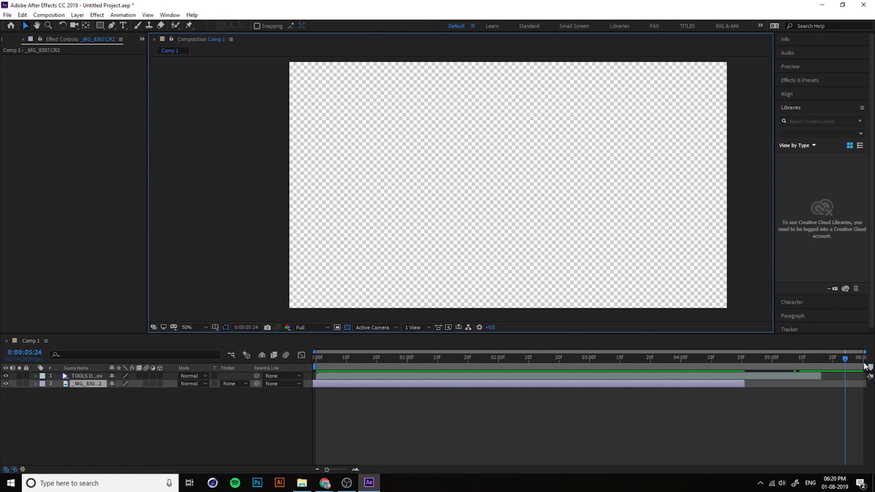
{"action": "left_click_drag", "start_coordinate": [846, 360], "coordinate": [796, 369]}
{"action": "left_click_drag", "start_coordinate": [742, 387], "coordinate": [856, 386]}
{"action": "key", "text": "space"}
- Shrink the sideways photo inside the frame and compare black and transparent backgrounds
{"action": "key", "text": "comma"}
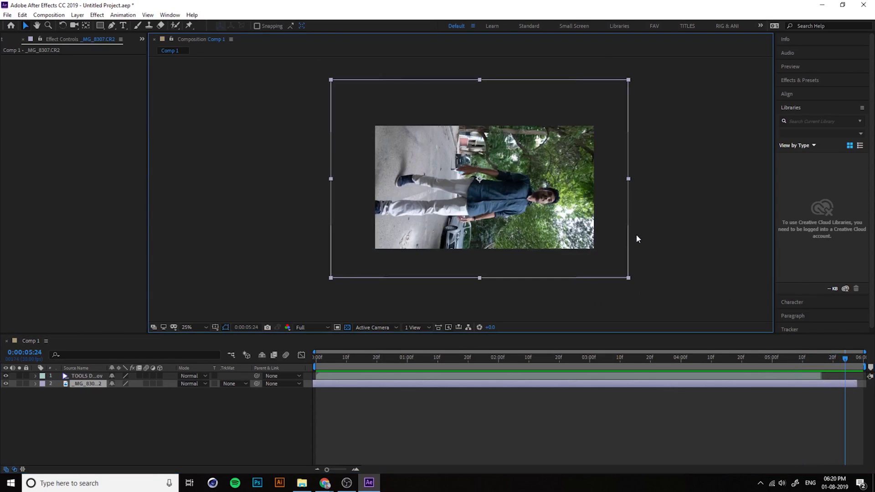
{"action": "left_click_drag", "start_coordinate": [629, 184], "coordinate": [526, 182]}
{"action": "key", "text": "period"}
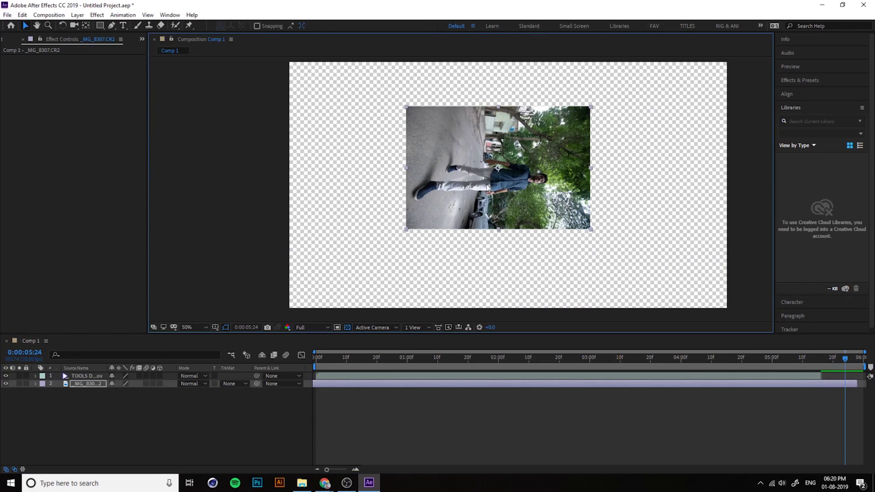
{"action": "left_click", "coordinate": [347, 328]}
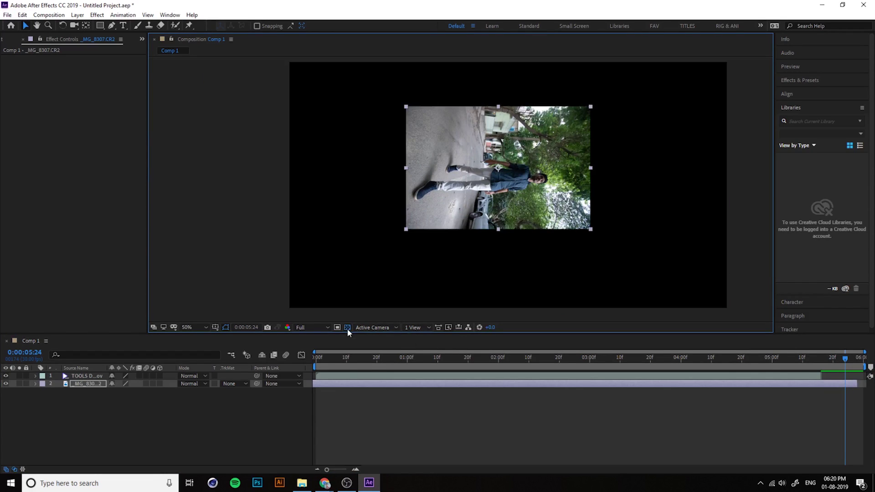
{"action": "left_click", "coordinate": [347, 328]}
{"action": "left_click", "coordinate": [347, 328]}
{"action": "left_click", "coordinate": [348, 329]}
{"action": "left_click_drag", "start_coordinate": [846, 358], "coordinate": [839, 383]}
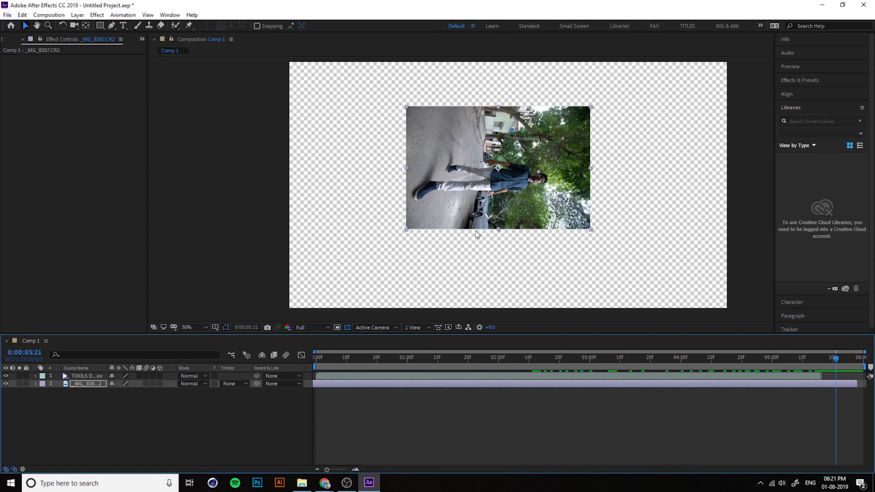
- Set the comp viewer magnification to 100%
{"action": "scroll", "coordinate": [478, 235], "scroll_direction": "down", "scroll_amount": 2}
{"action": "scroll", "coordinate": [459, 242], "scroll_direction": "up", "scroll_amount": 2}
{"action": "scroll", "coordinate": [459, 242], "scroll_direction": "down", "scroll_amount": 2}
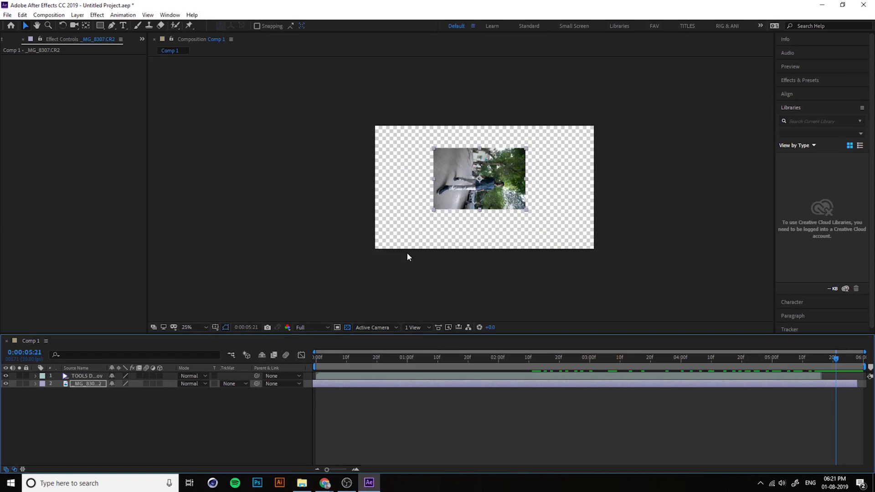
{"action": "left_click", "coordinate": [197, 325]}
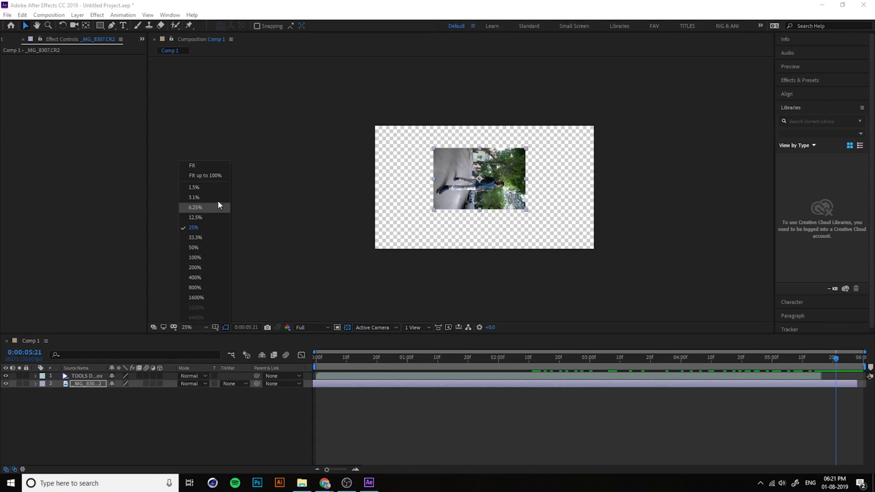
{"action": "left_click", "coordinate": [218, 176]}
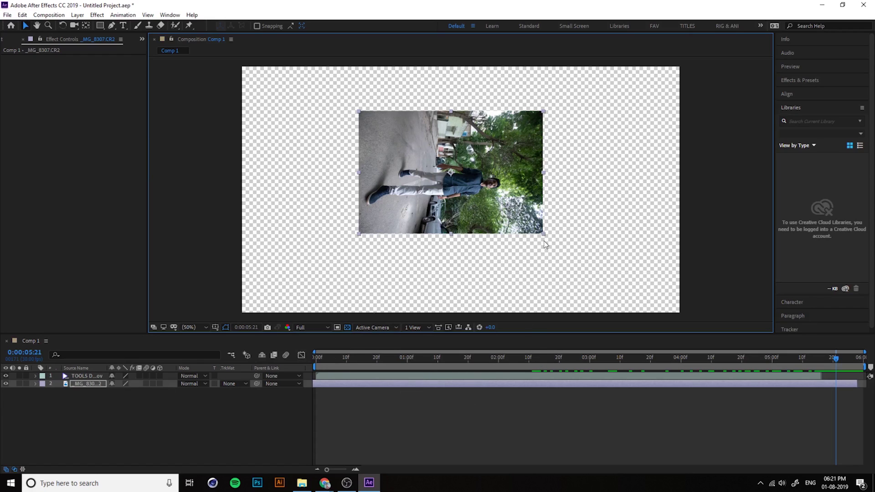
- Scrub back to 0:00:00:02 at 25% zoom and show the Project panel items
{"action": "key", "text": "comma"}
{"action": "key", "text": "comma"}
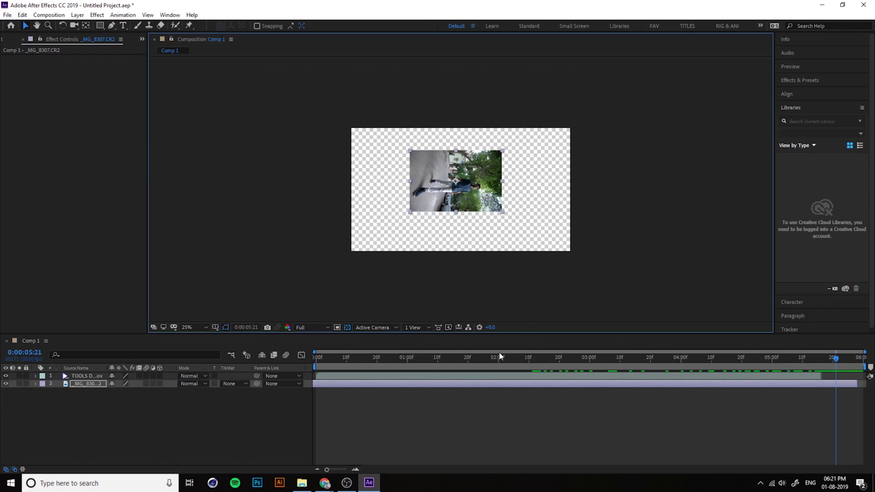
{"action": "left_click_drag", "start_coordinate": [500, 356], "coordinate": [322, 357]}
{"action": "key", "text": "period"}
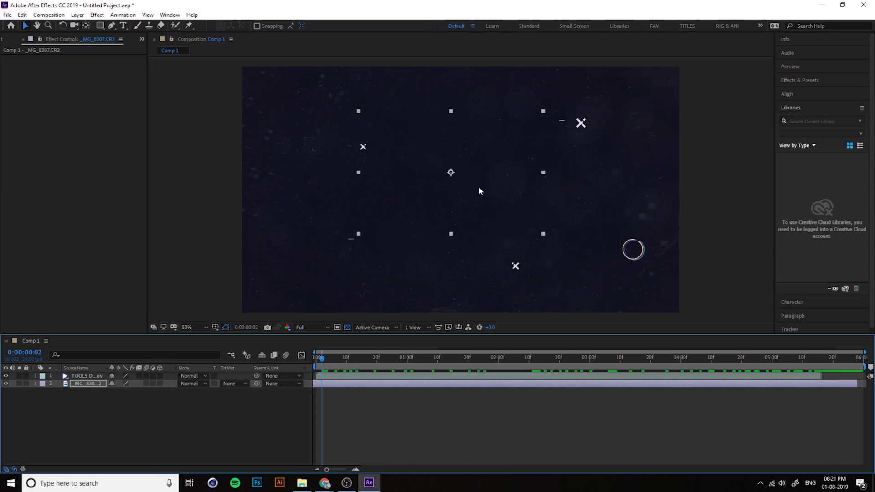
{"action": "key", "text": "comma"}
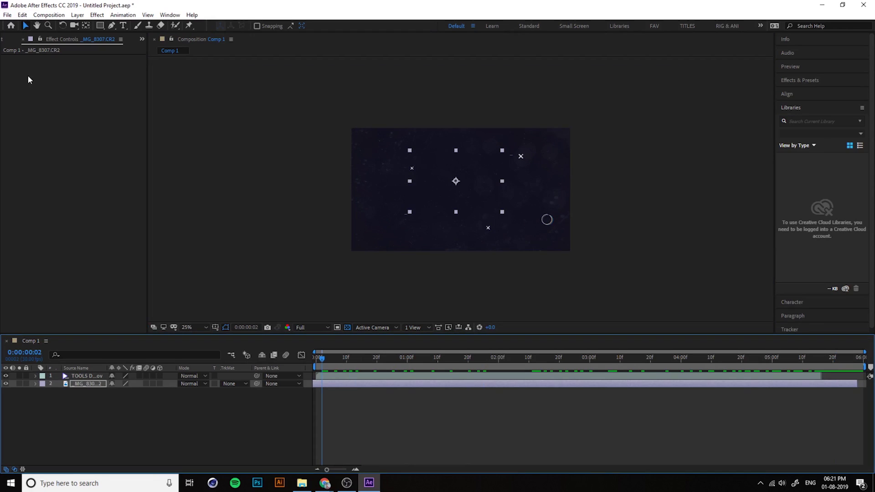
{"action": "left_click", "coordinate": [3, 40]}
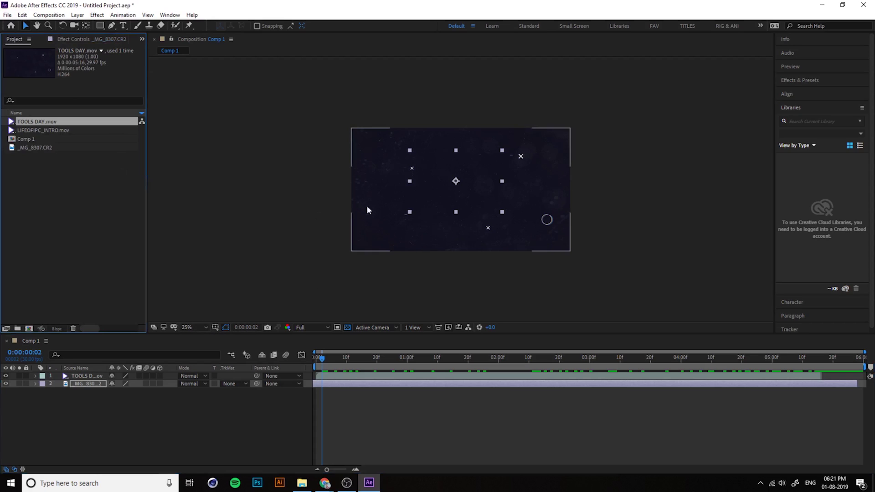
- Select Comp 1 in the Project panel and open the Composition menu
{"action": "left_click", "coordinate": [14, 193]}
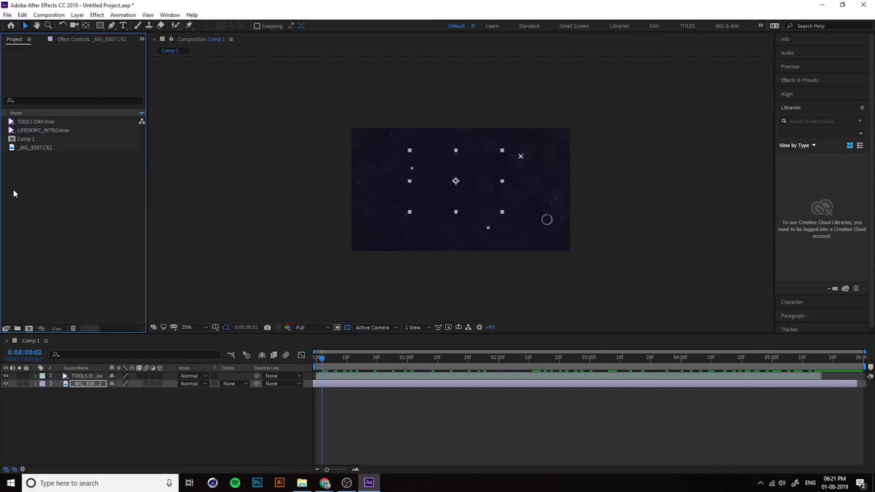
{"action": "left_click", "coordinate": [29, 138]}
{"action": "left_click", "coordinate": [28, 378]}
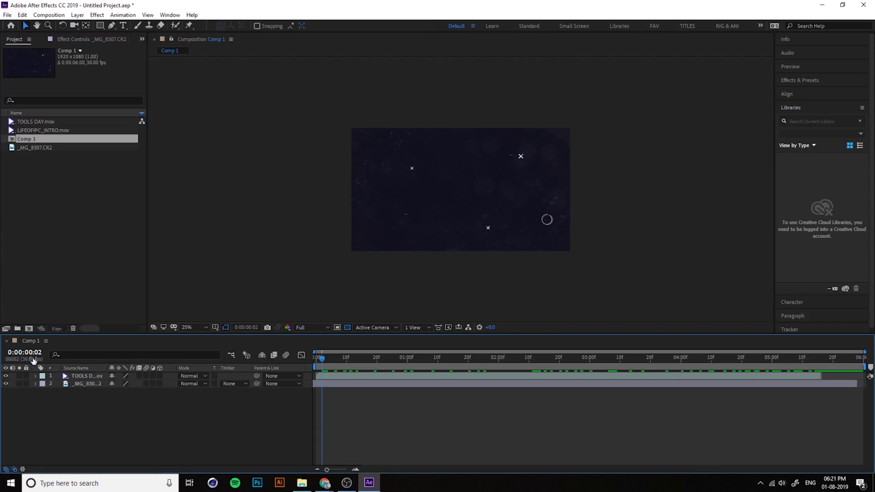
{"action": "right_click", "coordinate": [97, 408]}
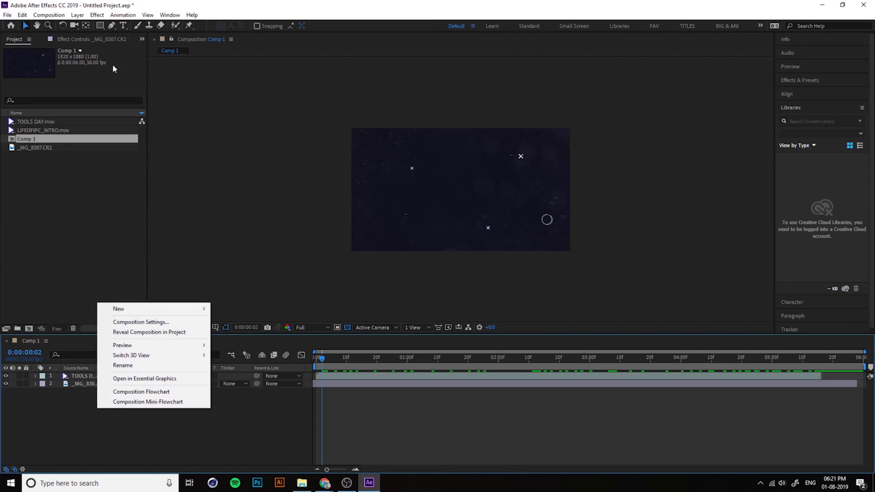
{"action": "left_click", "coordinate": [63, 6]}
{"action": "left_click", "coordinate": [49, 15]}
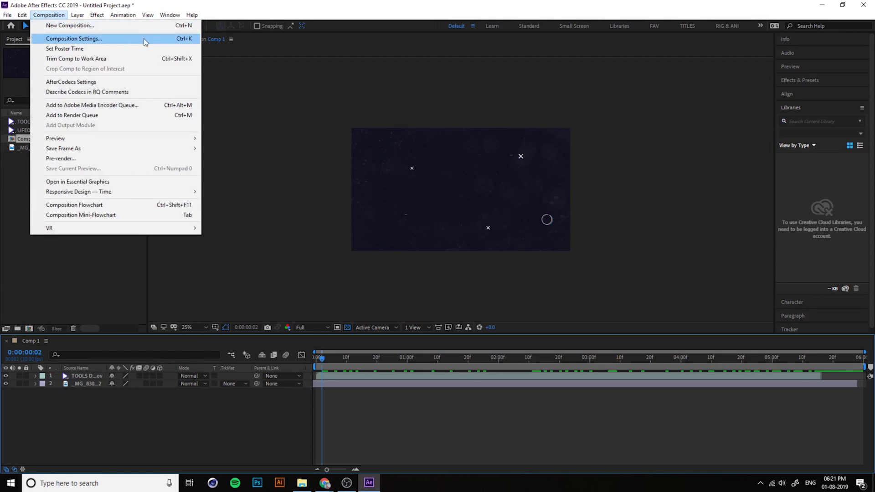
- Set Comp 1's width to 1080 px and duration to 0:00:10:00, then view the full timeline
{"action": "left_click", "coordinate": [187, 39]}
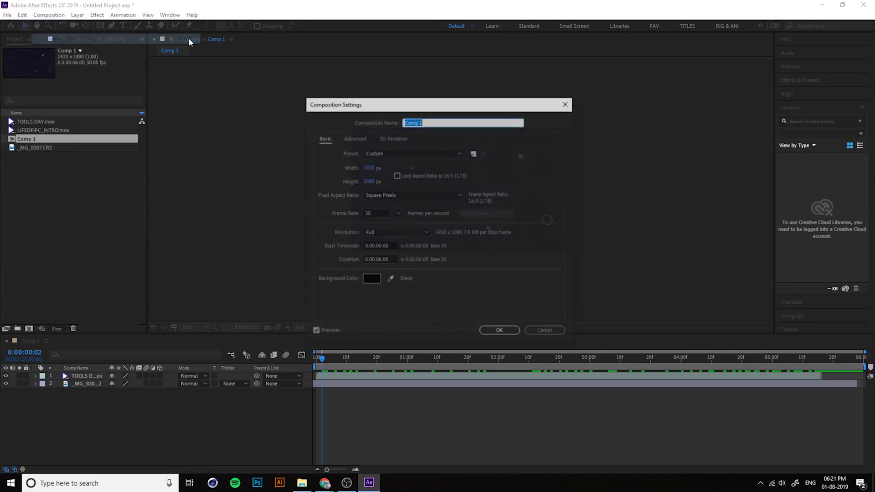
{"action": "left_click", "coordinate": [371, 168]}
{"action": "type", "text": "1080"}
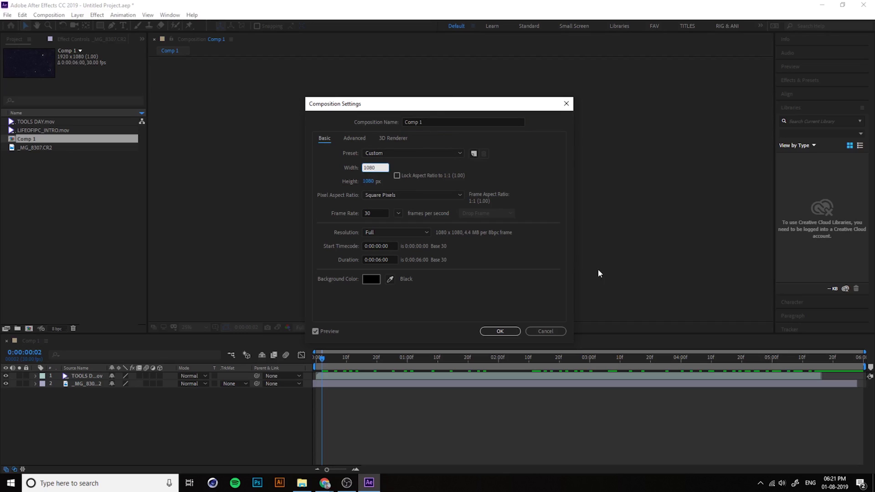
{"action": "key", "text": "Return"}
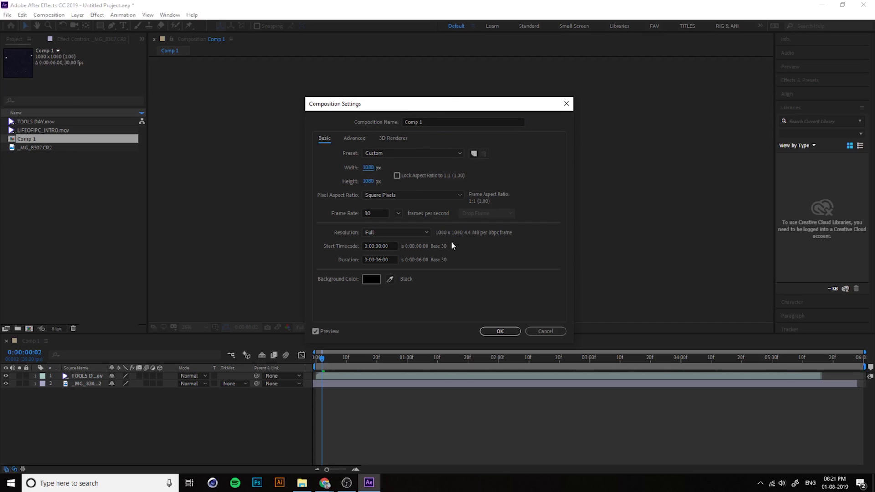
{"action": "left_click", "coordinate": [379, 259]}
{"action": "type", "text": "1"}
{"action": "type", "text": "10"}
{"action": "left_click", "coordinate": [494, 330]}
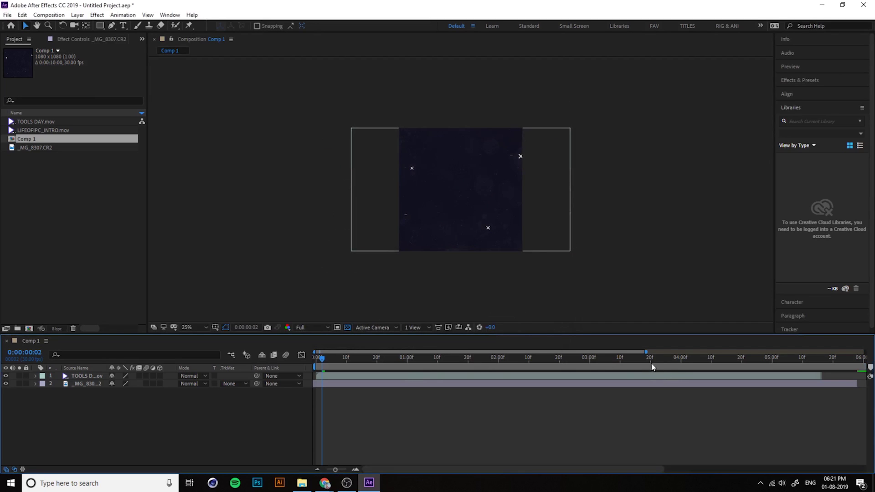
{"action": "left_click_drag", "start_coordinate": [646, 351], "coordinate": [865, 352]}
{"action": "left_click_drag", "start_coordinate": [578, 362], "coordinate": [296, 392]}
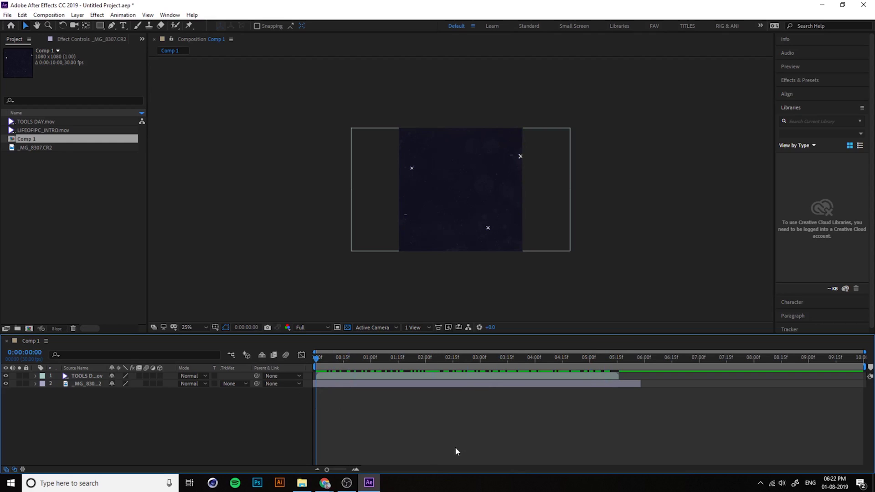
{"action": "key", "text": "space"}
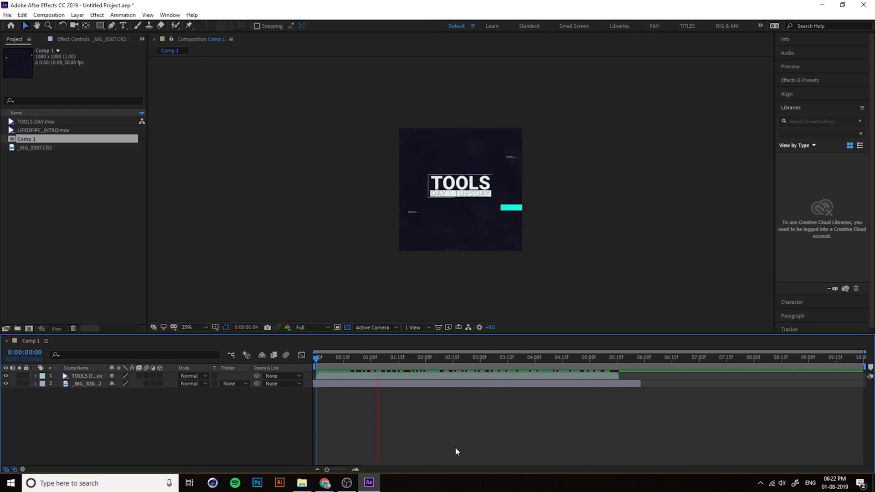
{"action": "key", "text": "space"}
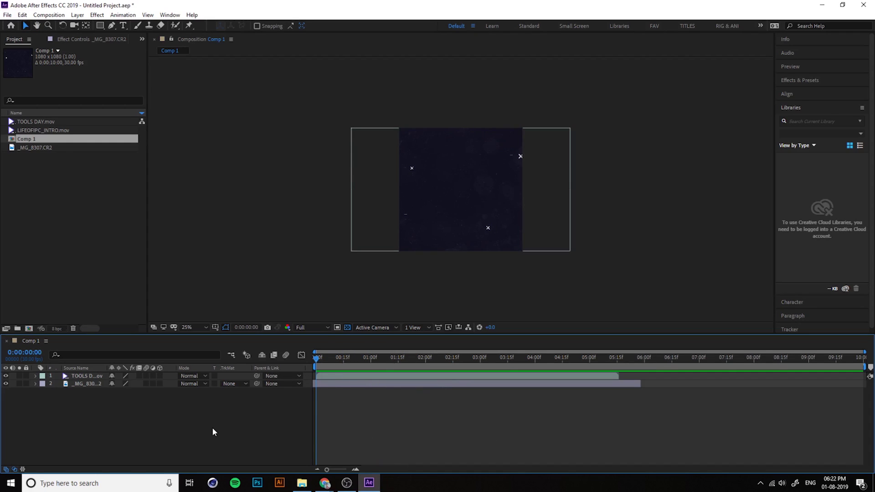
{"action": "left_click", "coordinate": [340, 358]}
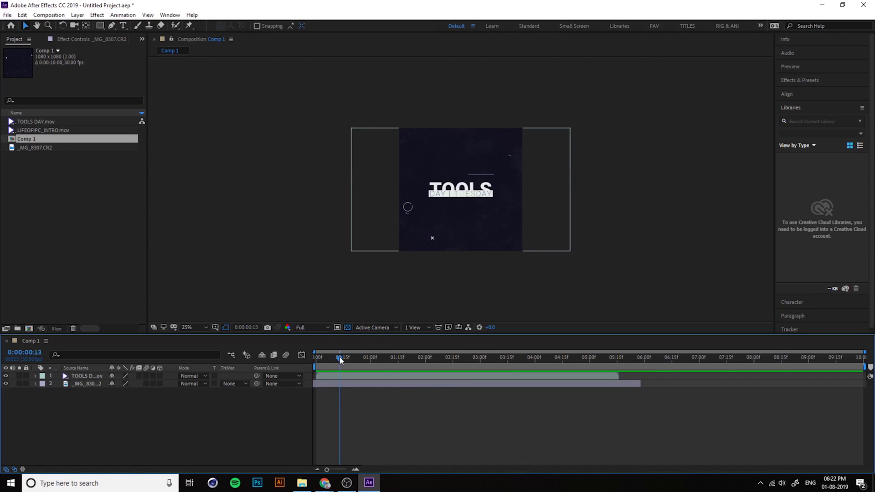
{"action": "key", "text": "equal"}
{"action": "key", "text": "equal"}
{"action": "key", "text": "equal"}
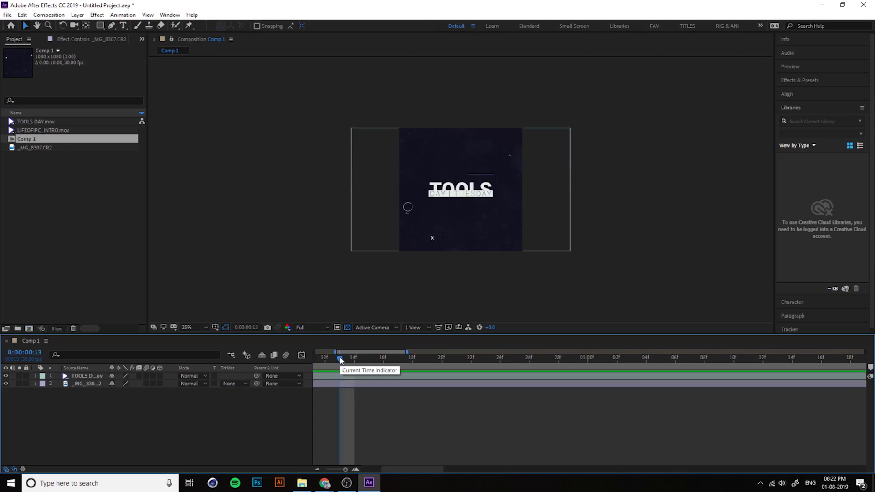
{"action": "key", "text": "minus"}
{"action": "key", "text": "minus"}
{"action": "key", "text": "minus"}
{"action": "key", "text": "equal"}
{"action": "key", "text": "equal"}
{"action": "key", "text": "equal"}
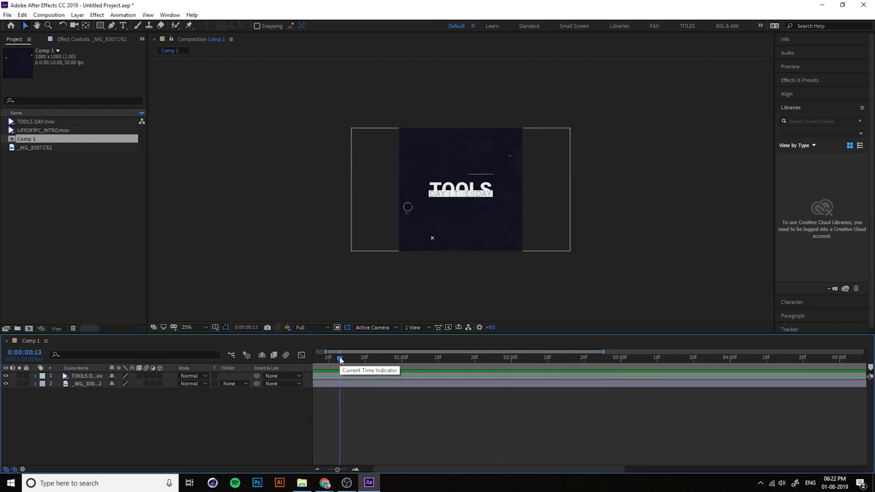
{"action": "key", "text": "minus"}
{"action": "key", "text": "minus"}
{"action": "key", "text": "minus"}
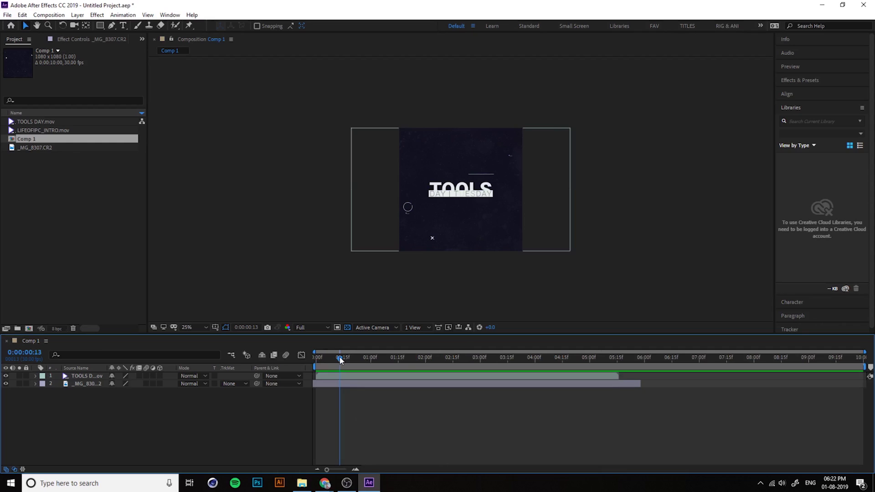
{"action": "key", "text": "space"}
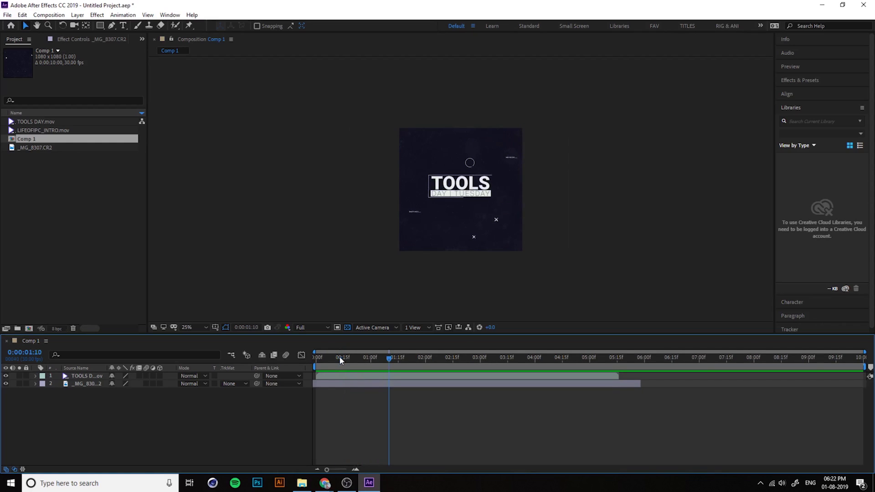
{"action": "key", "text": "space"}
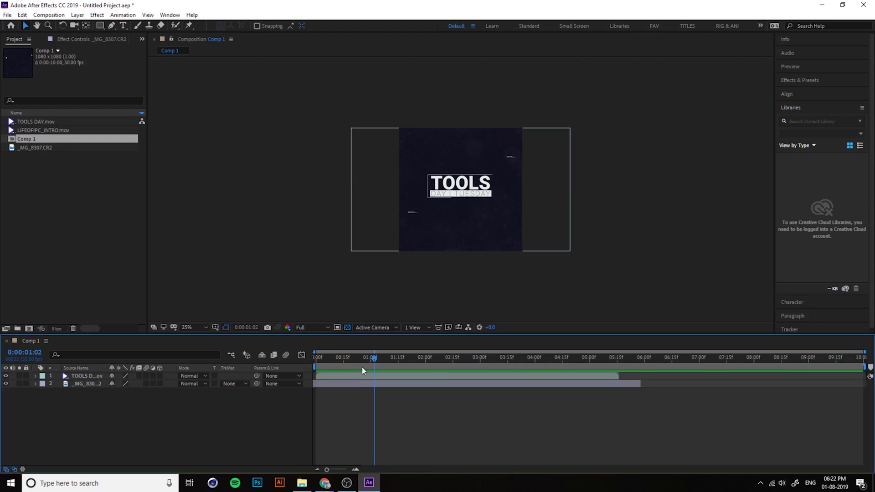
- Select the TOOLS DAY.mov layer and preview its title around frame 24
{"action": "left_click", "coordinate": [75, 250]}
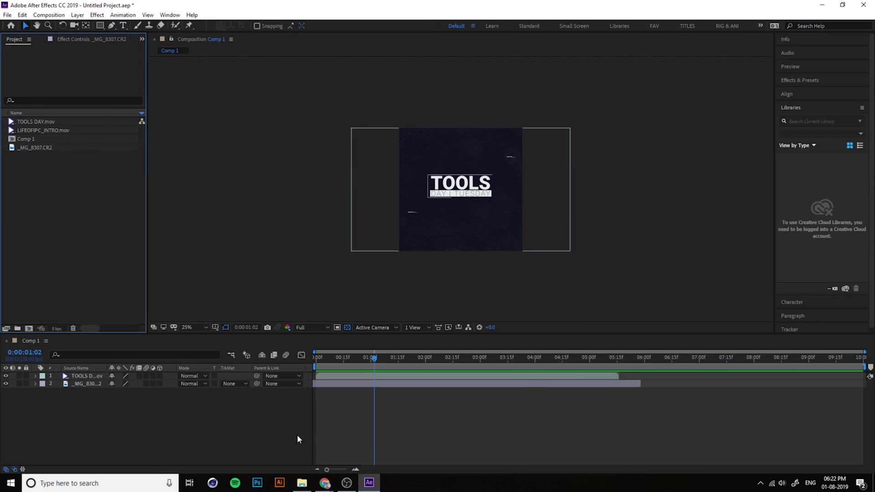
{"action": "left_click_drag", "start_coordinate": [104, 422], "coordinate": [95, 340]}
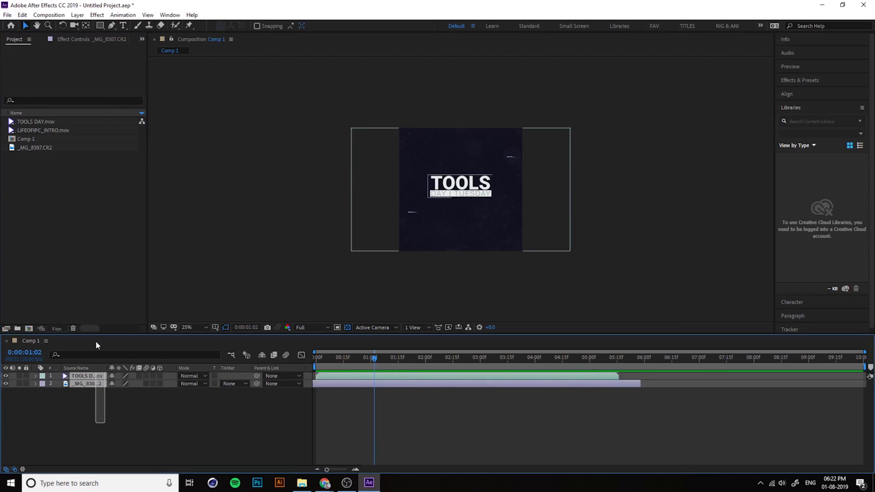
{"action": "left_click", "coordinate": [204, 436]}
{"action": "left_click_drag", "start_coordinate": [370, 360], "coordinate": [195, 412]}
{"action": "left_click", "coordinate": [80, 378]}
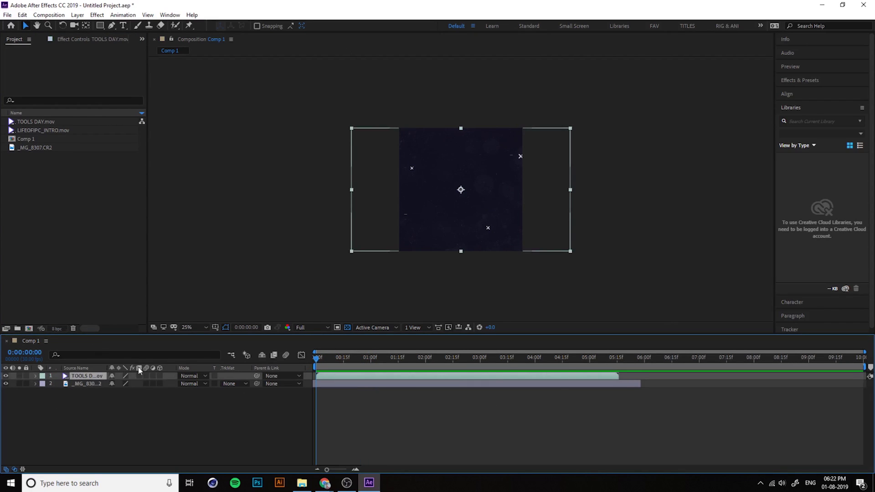
{"action": "left_click_drag", "start_coordinate": [330, 362], "coordinate": [359, 362]}
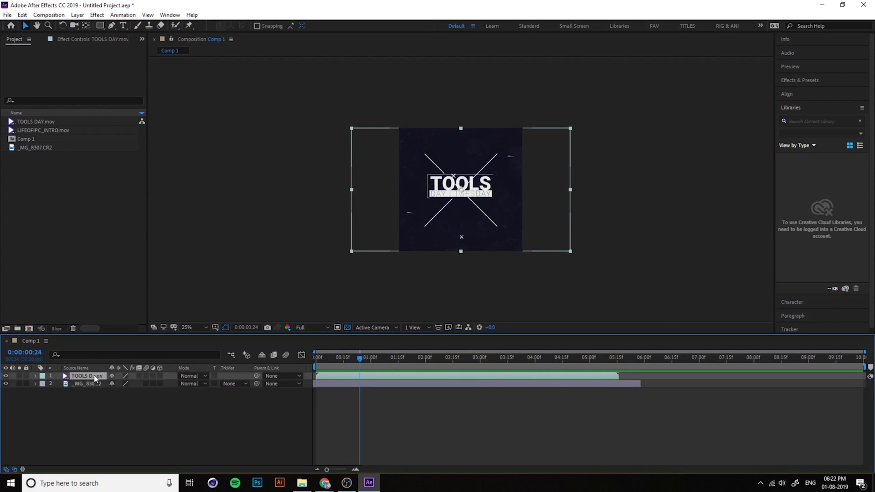
- Lock the TOOLS layer, drag the photo back to the comp centre, then unlock TOOLS
{"action": "left_click", "coordinate": [6, 376]}
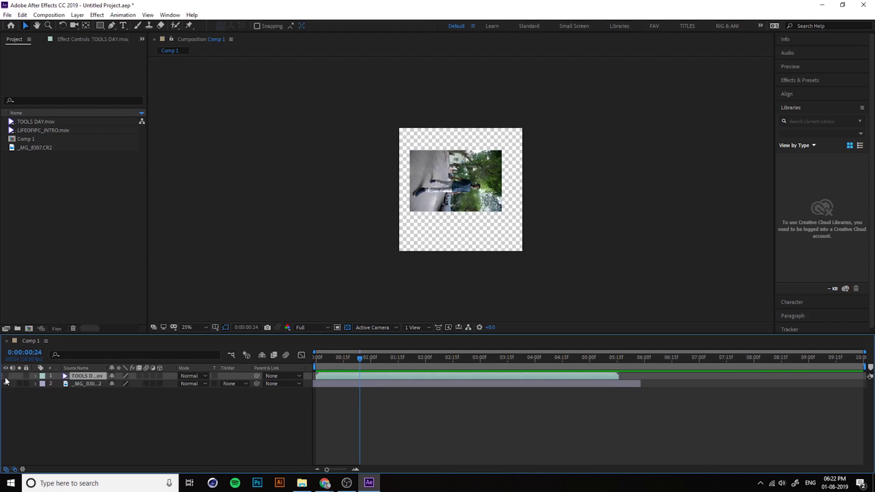
{"action": "left_click", "coordinate": [6, 377]}
{"action": "left_click", "coordinate": [26, 376]}
{"action": "left_click", "coordinate": [462, 209]}
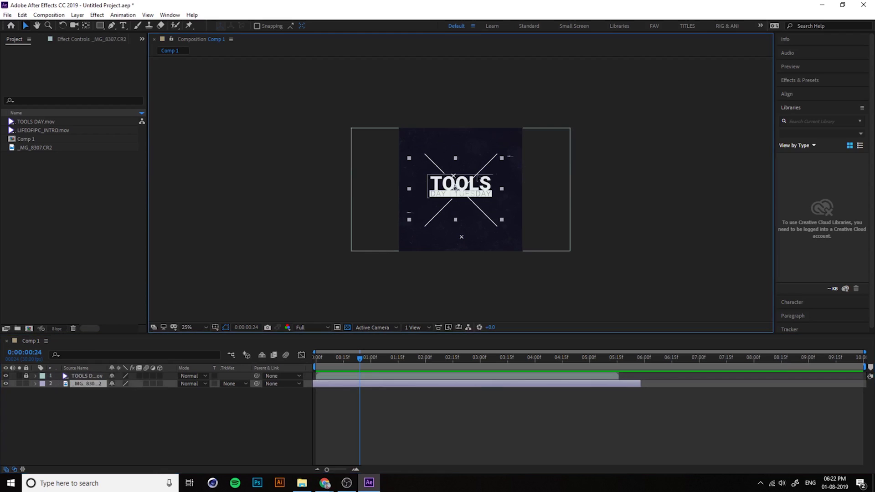
{"action": "left_click_drag", "start_coordinate": [462, 210], "coordinate": [462, 173]}
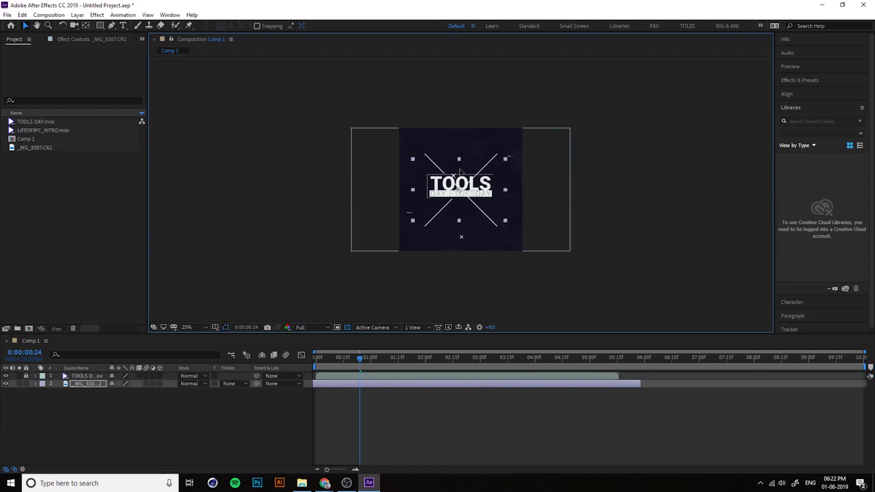
{"action": "left_click", "coordinate": [26, 376]}
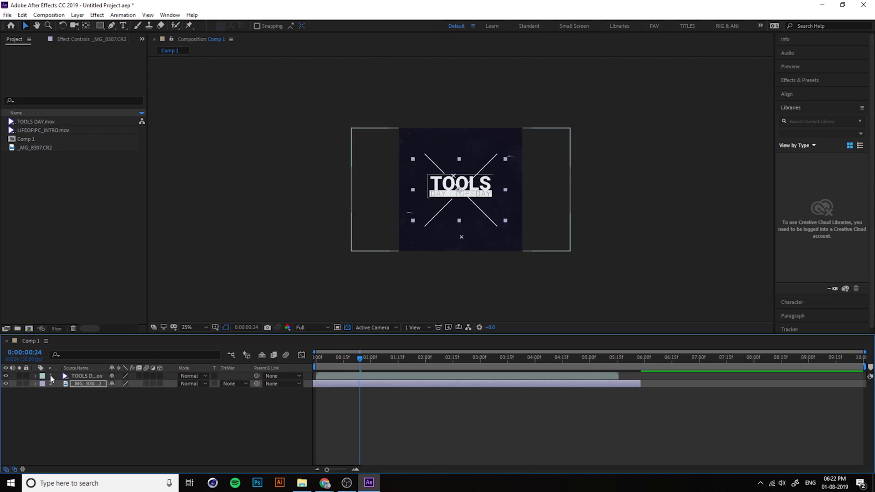
- Move the _MG_8307 photo layer above TOOLS DAY.mov, briefly soloing TOOLS to check
{"action": "left_click", "coordinate": [86, 376]}
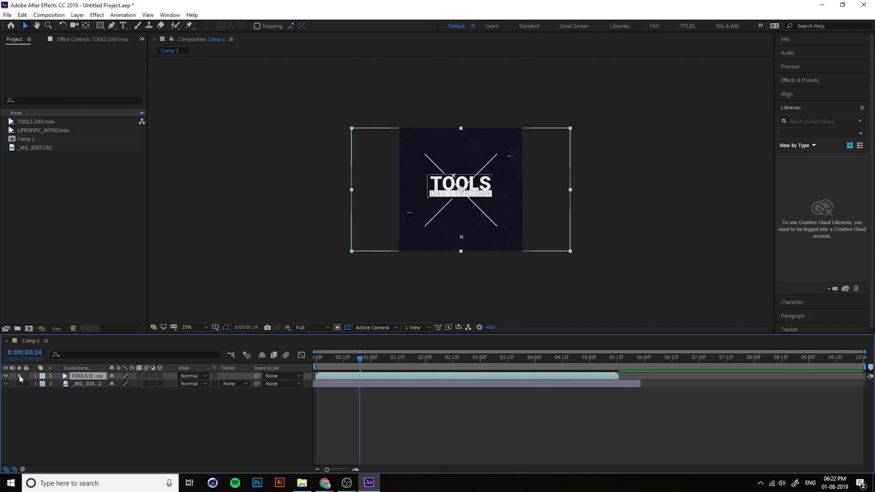
{"action": "mouse_move", "coordinate": [365, 376]}
{"action": "left_mouse_down"}
{"action": "mouse_move", "coordinate": [407, 375]}
{"action": "mouse_move", "coordinate": [371, 377]}
{"action": "left_mouse_up"}
{"action": "left_click_drag", "start_coordinate": [92, 385], "coordinate": [92, 374]}
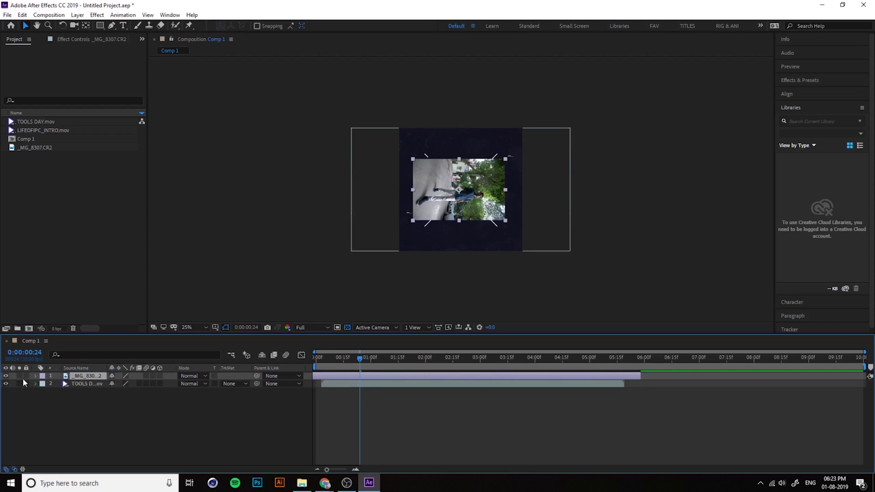
{"action": "left_click", "coordinate": [88, 385]}
{"action": "left_click", "coordinate": [19, 383]}
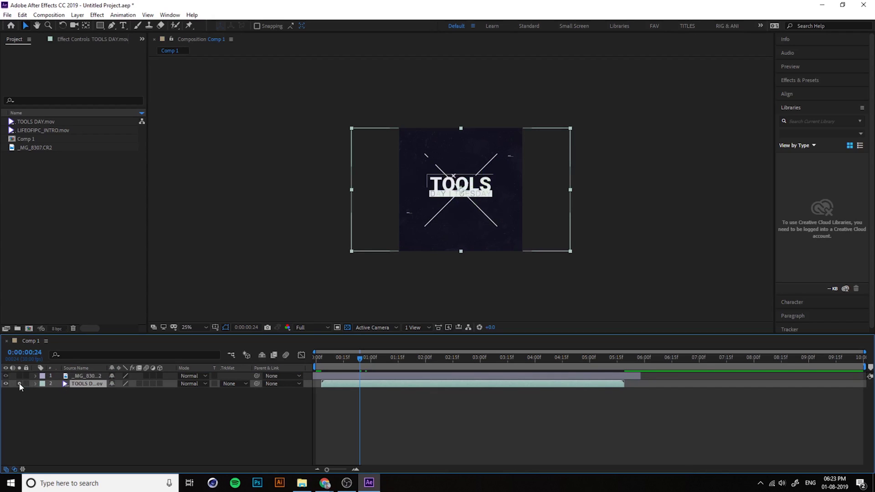
{"action": "left_click", "coordinate": [19, 384]}
{"action": "left_click", "coordinate": [94, 439]}
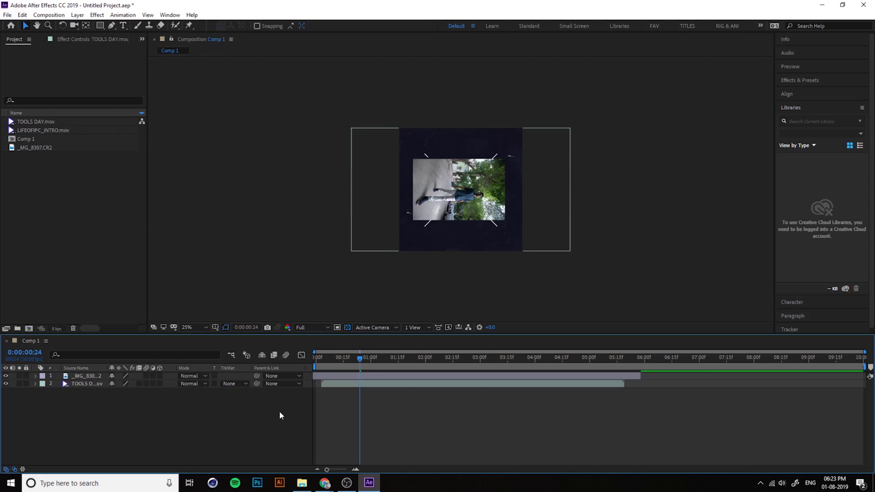
- Hide the Modes columns, drag the photo slightly lower, and expand the photo layer
{"action": "left_click", "coordinate": [14, 470]}
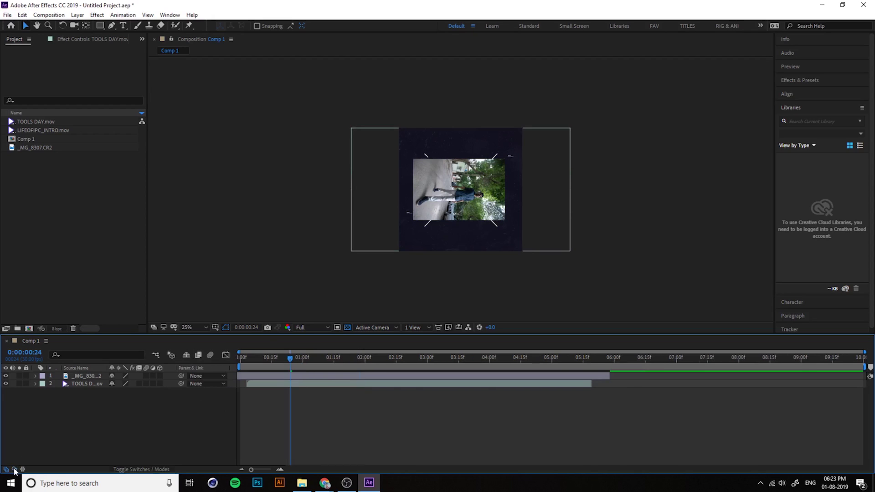
{"action": "left_click_drag", "start_coordinate": [284, 368], "coordinate": [94, 425]}
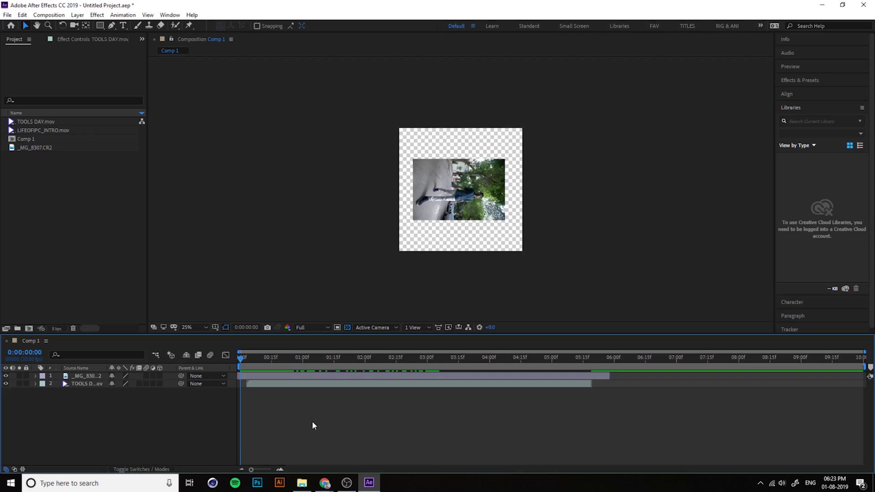
{"action": "left_click", "coordinate": [442, 181]}
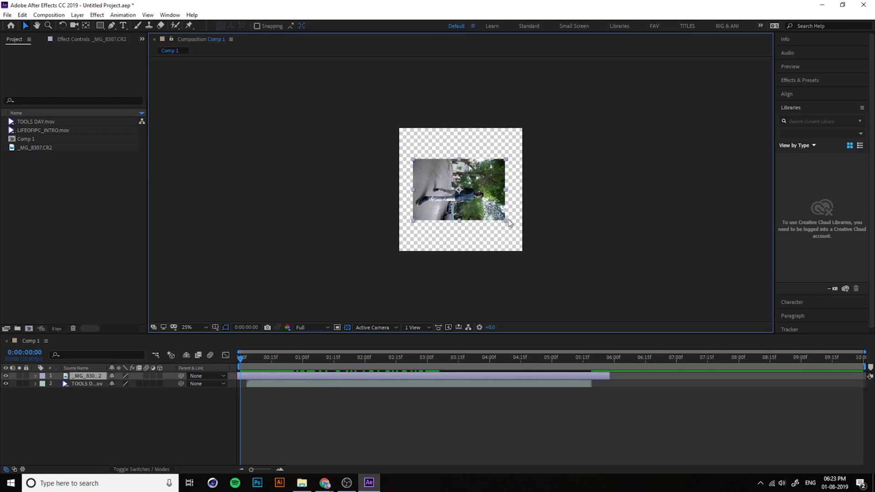
{"action": "mouse_move", "coordinate": [470, 208]}
{"action": "left_mouse_down"}
{"action": "mouse_move", "coordinate": [468, 177]}
{"action": "mouse_move", "coordinate": [488, 169]}
{"action": "mouse_move", "coordinate": [473, 223]}
{"action": "left_mouse_up"}
{"action": "left_click", "coordinate": [62, 377]}
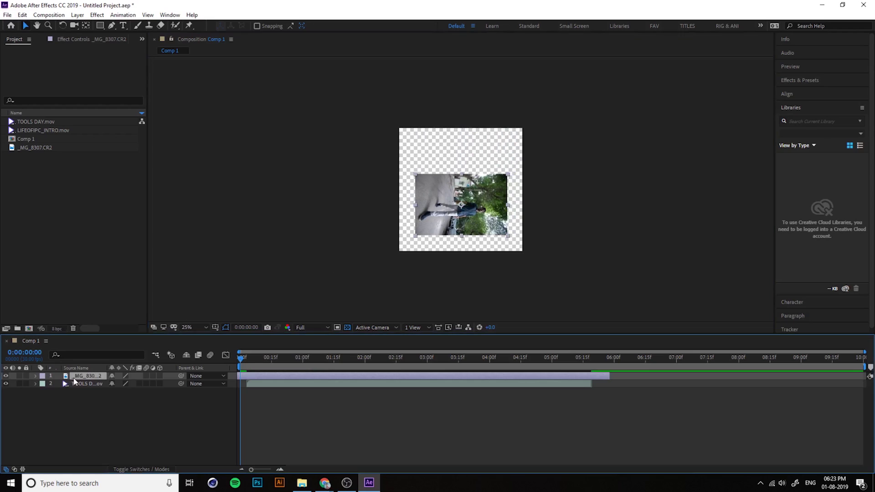
{"action": "left_click", "coordinate": [36, 376]}
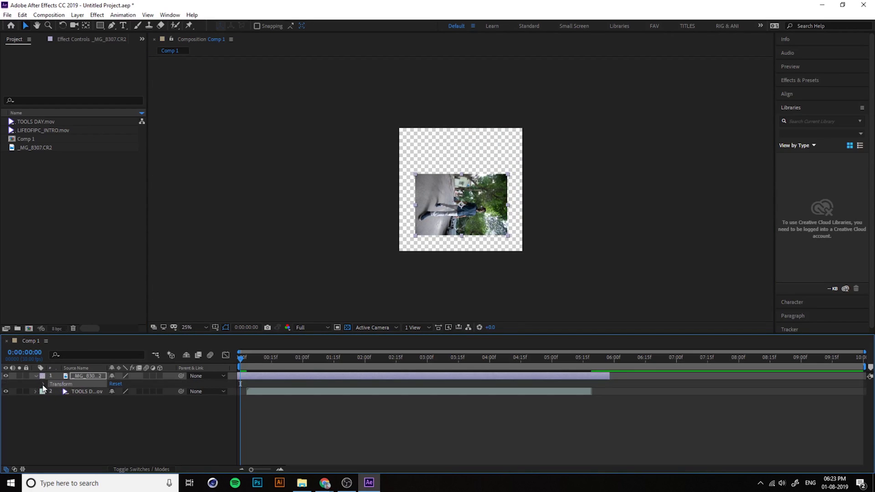
- Expand the photo's Transform group and set its Rotation to -90°
{"action": "left_click", "coordinate": [44, 385]}
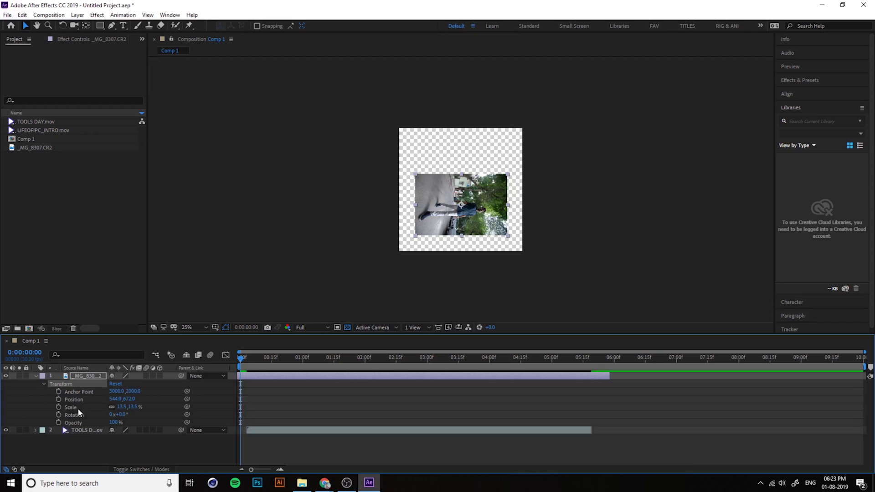
{"action": "mouse_move", "coordinate": [120, 415]}
{"action": "left_mouse_down"}
{"action": "mouse_move", "coordinate": [137, 415]}
{"action": "mouse_move", "coordinate": [101, 417]}
{"action": "mouse_move", "coordinate": [112, 416]}
{"action": "left_mouse_up"}
{"action": "left_click", "coordinate": [120, 414]}
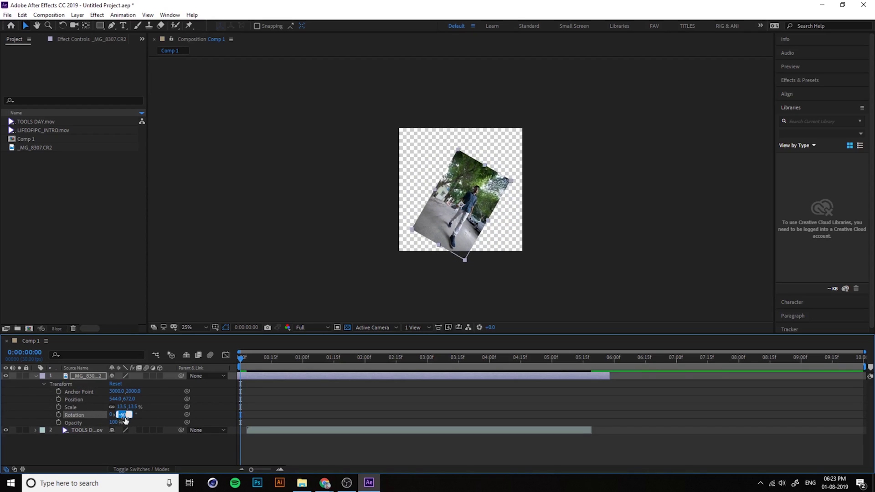
{"action": "key", "text": "Return"}
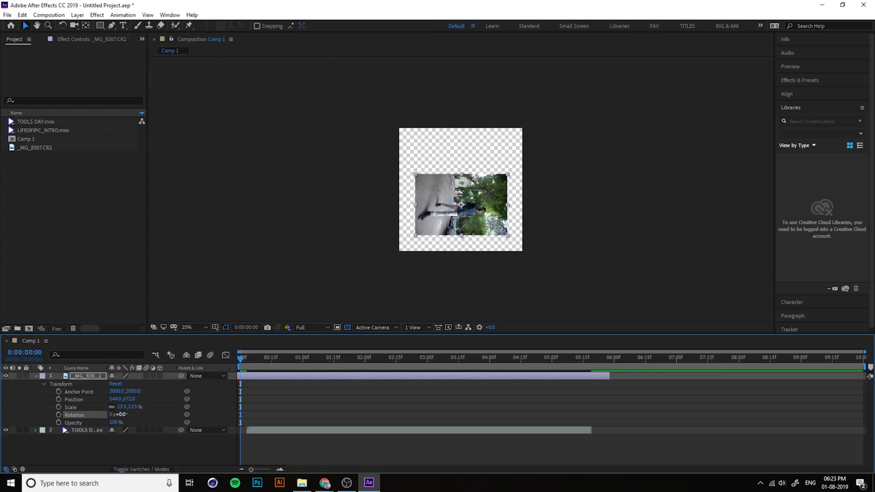
{"action": "type", "text": "-90"}
{"action": "key", "text": "Return"}
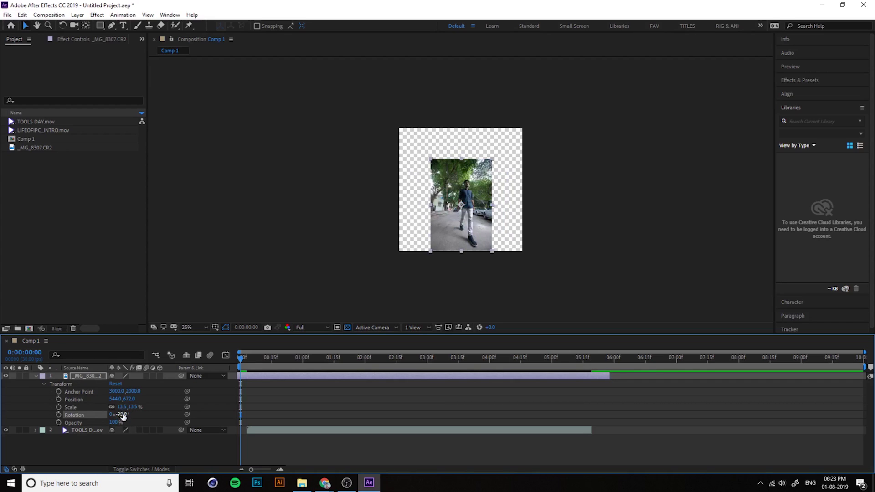
- Move the photo up to Position 576,484 and scale it to 22.5%
{"action": "left_click_drag", "start_coordinate": [481, 222], "coordinate": [483, 199]}
{"action": "key", "text": "period"}
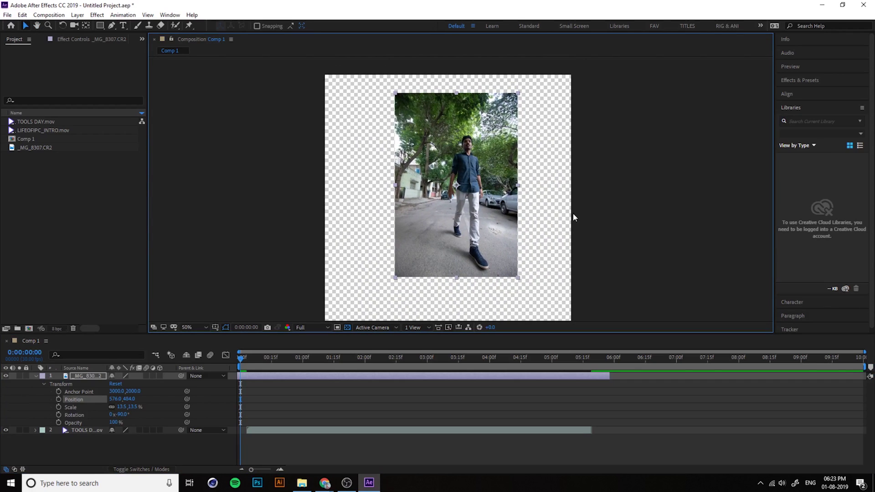
{"action": "left_click_drag", "start_coordinate": [572, 212], "coordinate": [573, 204]}
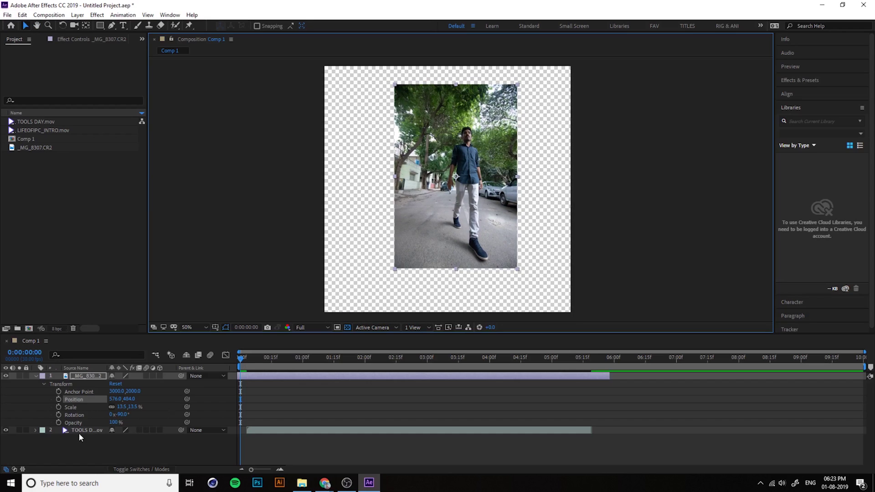
{"action": "left_click_drag", "start_coordinate": [113, 423], "coordinate": [102, 423]}
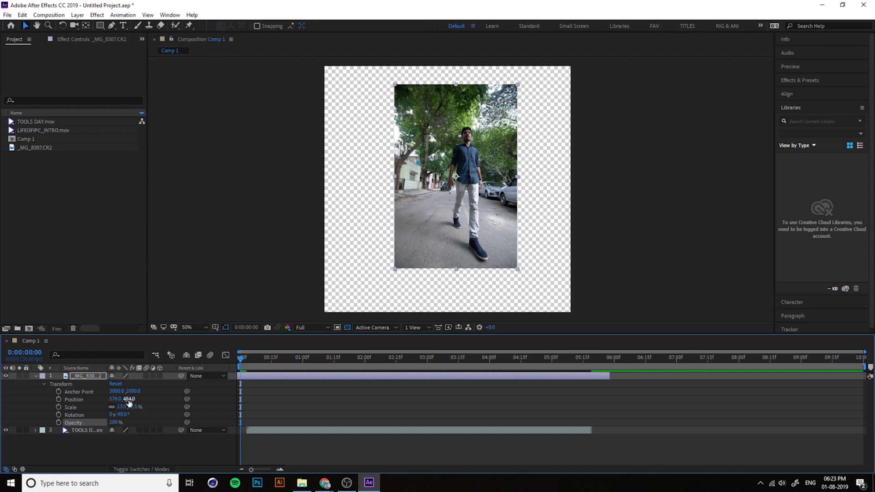
{"action": "mouse_move", "coordinate": [137, 407]}
{"action": "left_mouse_down"}
{"action": "mouse_move", "coordinate": [121, 406]}
{"action": "mouse_move", "coordinate": [146, 413]}
{"action": "left_mouse_up"}
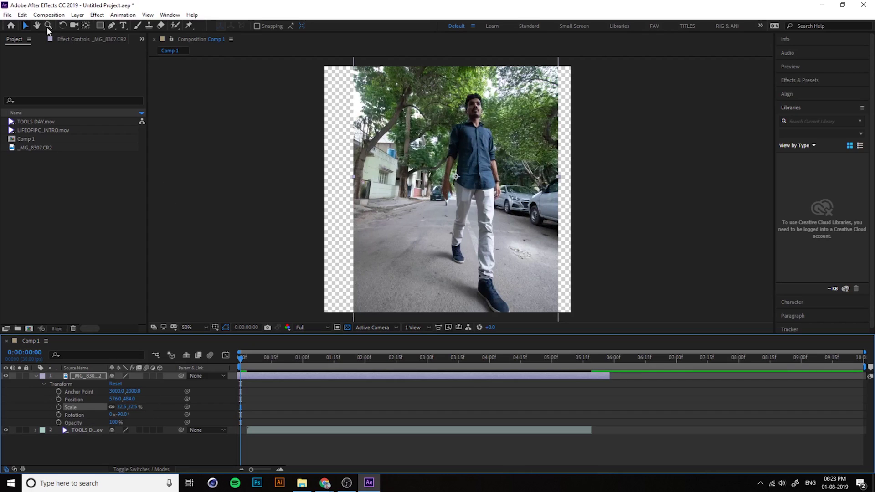
{"action": "left_click", "coordinate": [24, 28]}
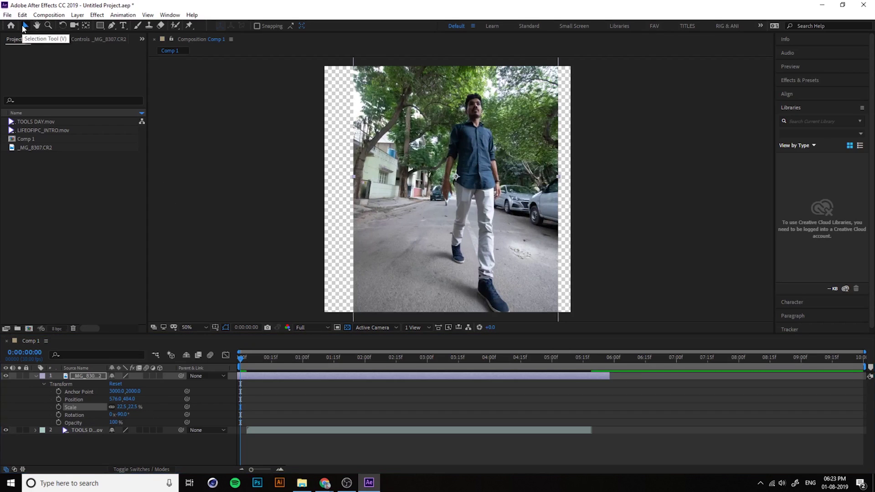
{"action": "left_click", "coordinate": [67, 28]}
{"action": "mouse_move", "coordinate": [501, 168]}
{"action": "left_mouse_down"}
{"action": "mouse_move", "coordinate": [479, 137]}
{"action": "mouse_move", "coordinate": [456, 130]}
{"action": "mouse_move", "coordinate": [494, 157]}
{"action": "left_mouse_up"}
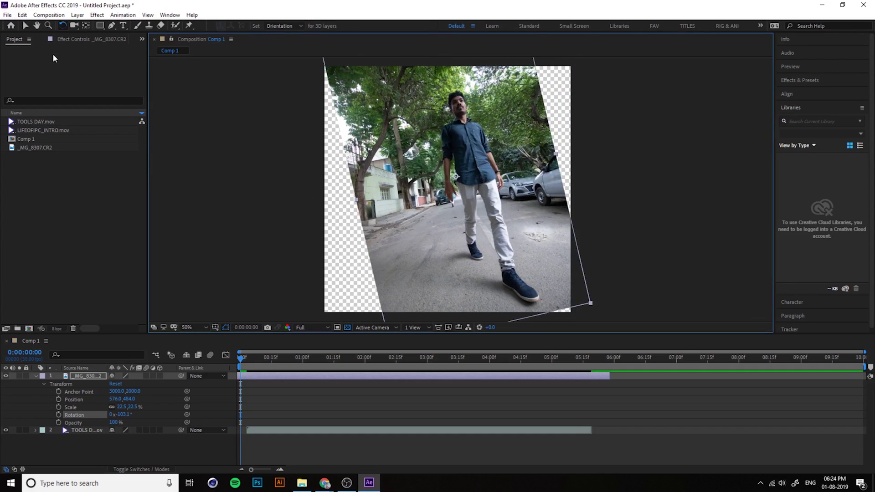
{"action": "key", "text": "ctrl+z"}
{"action": "key", "text": "h"}
{"action": "left_click_drag", "start_coordinate": [444, 175], "coordinate": [463, 233]}
{"action": "left_click", "coordinate": [26, 25]}
{"action": "key", "text": "h"}
{"action": "key", "text": "v"}
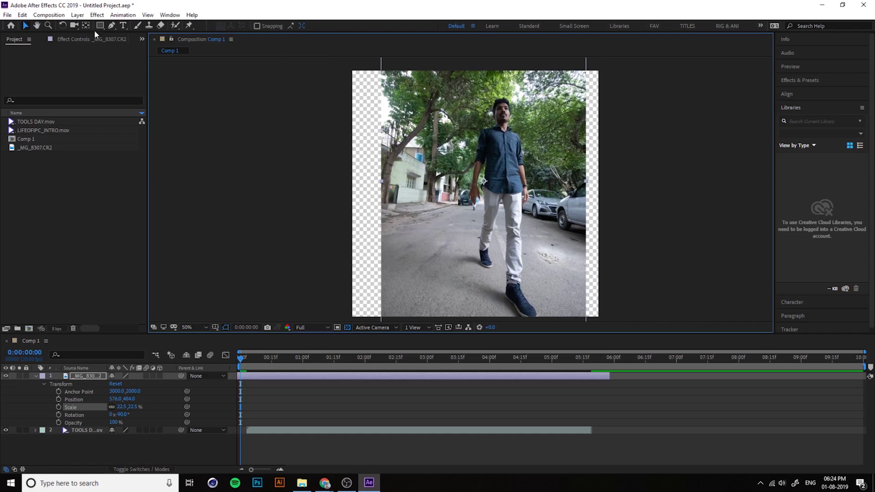